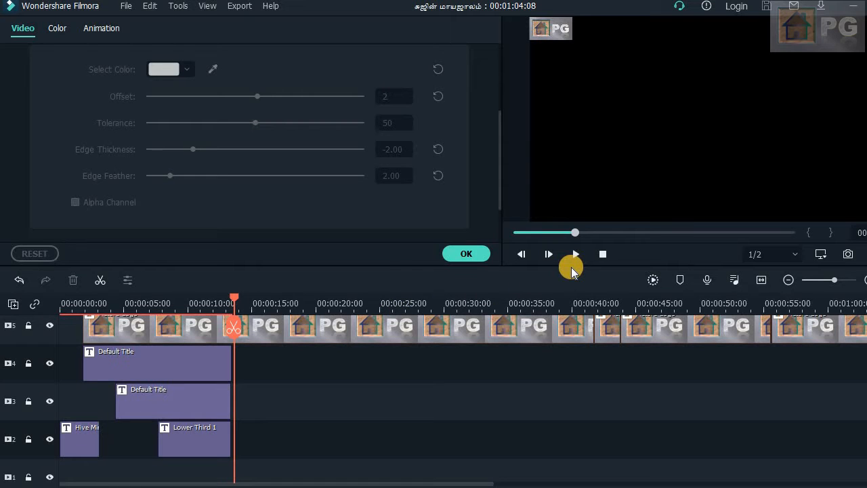
- Play the current project from its beginning in the preview
{"action": "left_click", "coordinate": [603, 256]}
{"action": "left_click", "coordinate": [577, 255]}
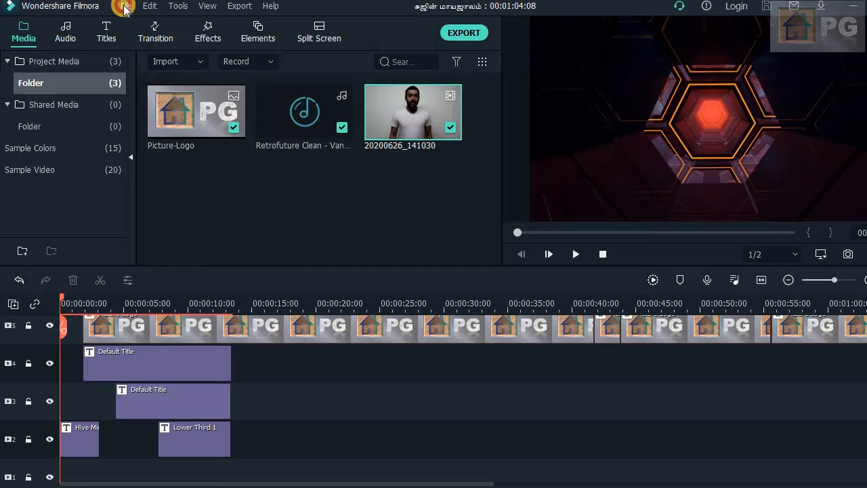
- Create a new project with the 16:9 (Widescreen) aspect ratio
{"action": "left_click", "coordinate": [126, 7]}
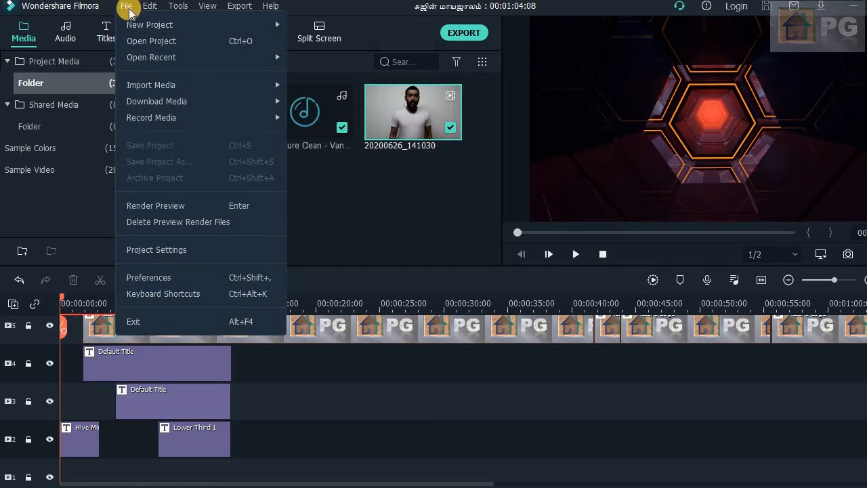
{"action": "mouse_move", "coordinate": [171, 26]}
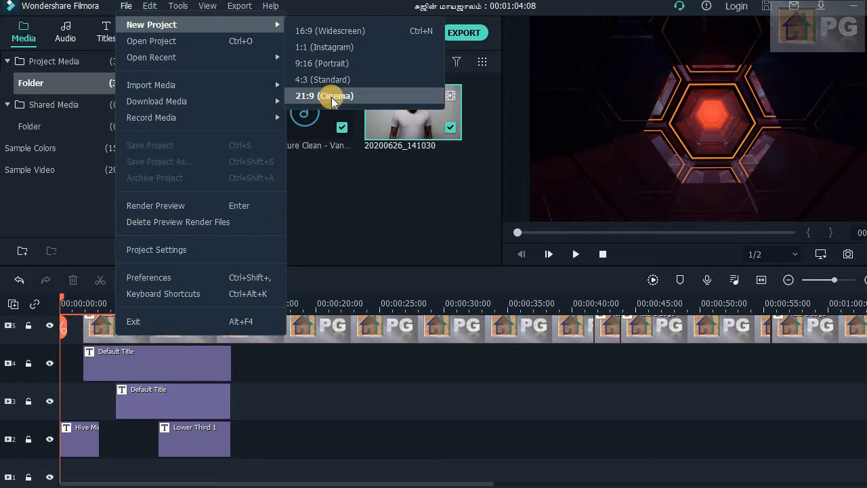
{"action": "left_click", "coordinate": [328, 30]}
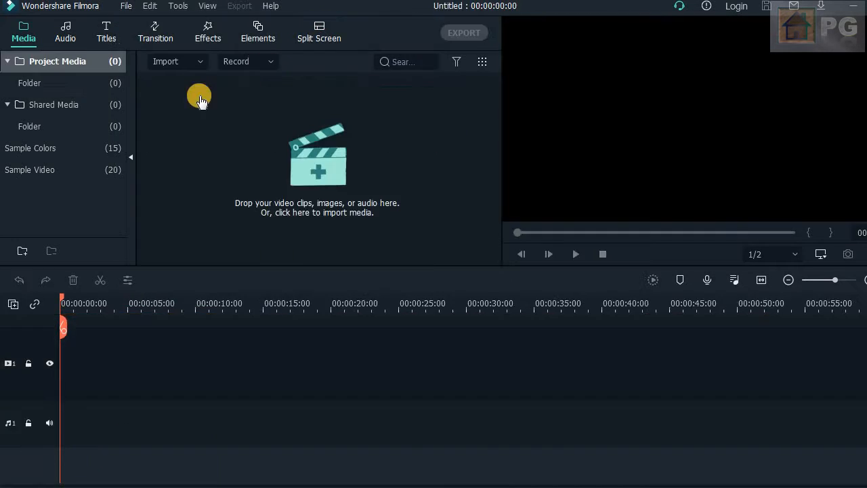
- Set the project resolution to 1280 x 720 (HD) in the project settings
{"action": "left_click", "coordinate": [821, 256]}
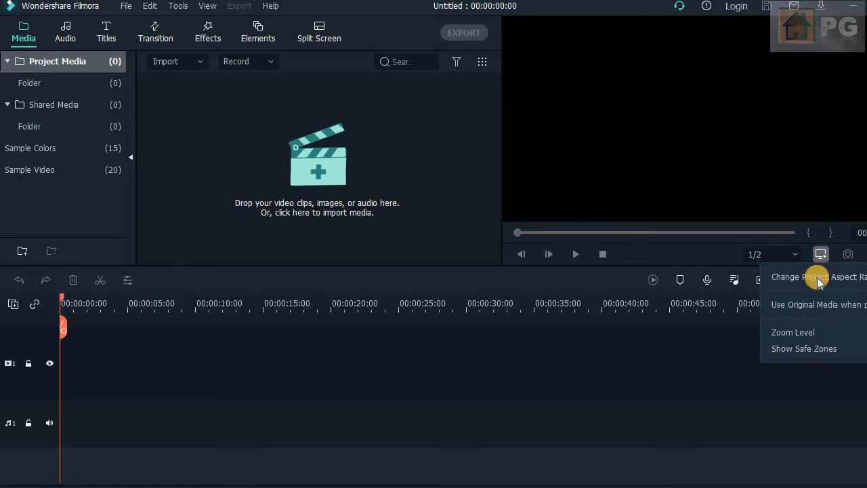
{"action": "left_click", "coordinate": [818, 284]}
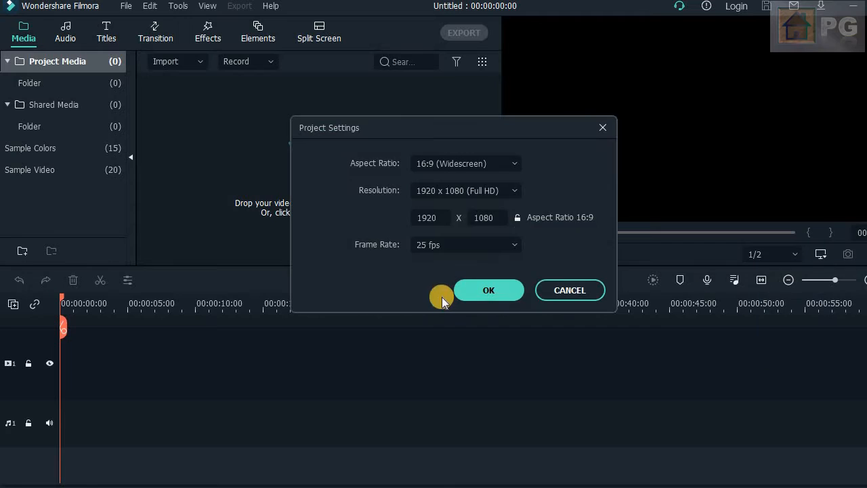
{"action": "left_click", "coordinate": [519, 195]}
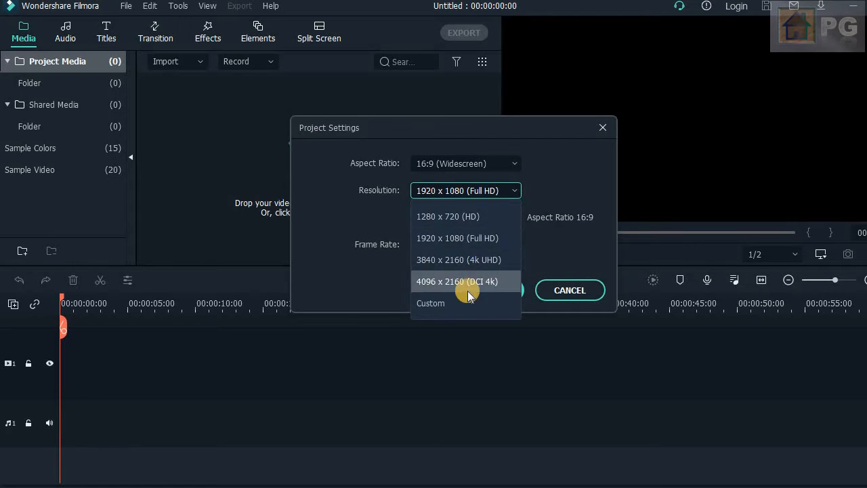
{"action": "left_click", "coordinate": [467, 216]}
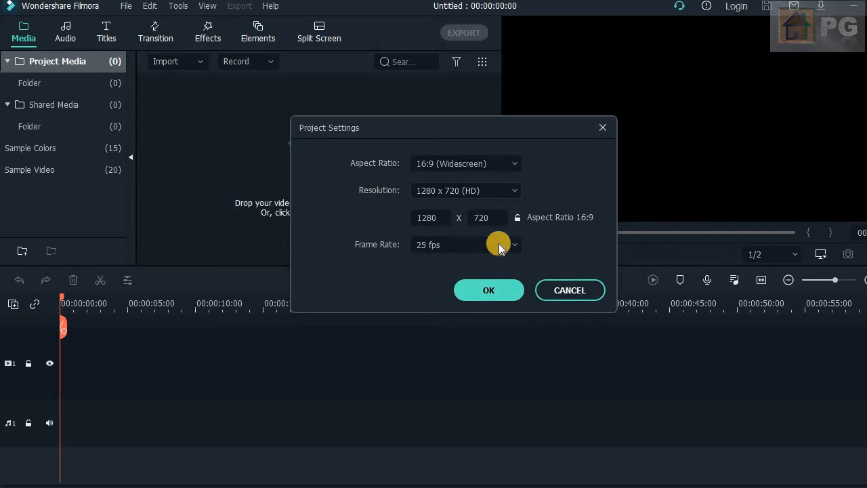
{"action": "left_click", "coordinate": [489, 292]}
{"action": "left_click", "coordinate": [201, 65]}
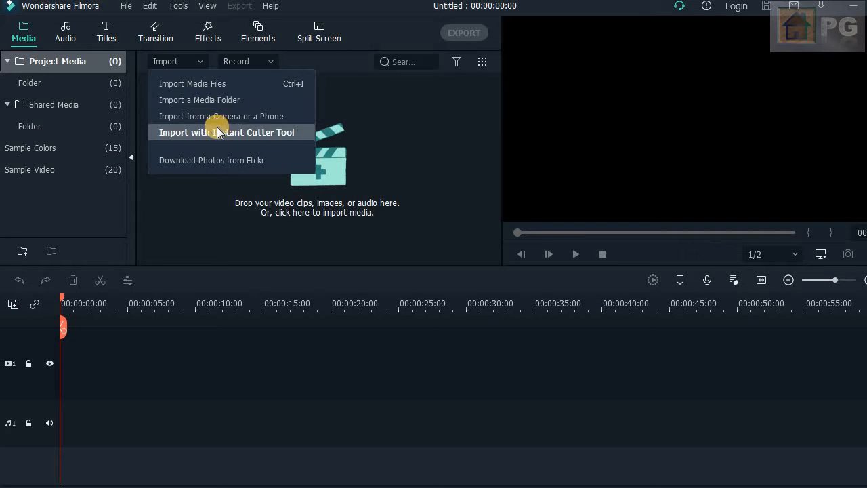
{"action": "left_click", "coordinate": [203, 84]}
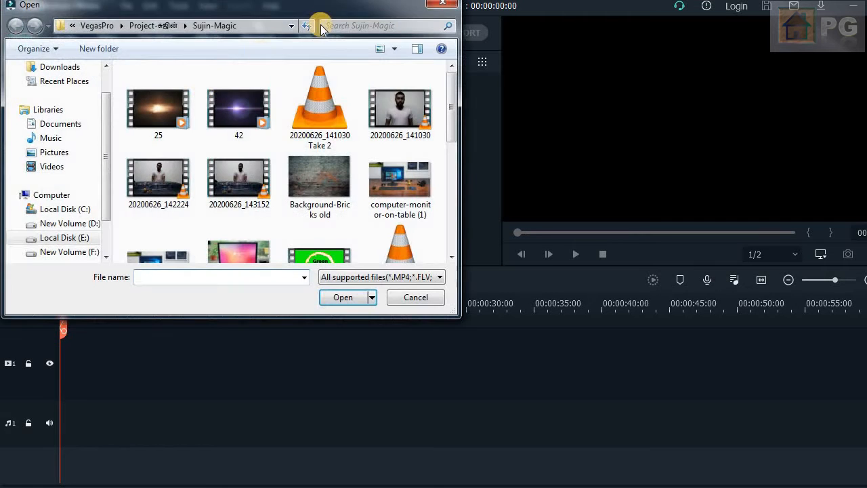
{"action": "left_click", "coordinate": [449, 7]}
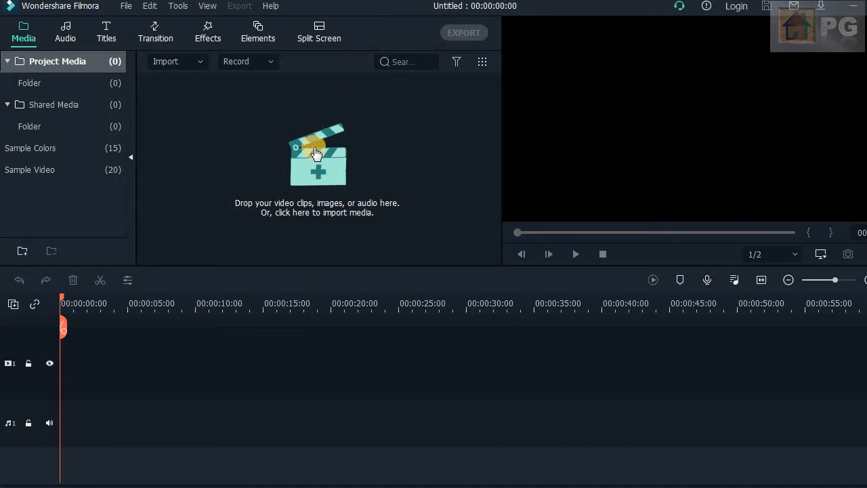
- Import the Riswik and SUBSCRIBE BUTTON(1080P_HD) videos into the project media
{"action": "left_click", "coordinate": [317, 166]}
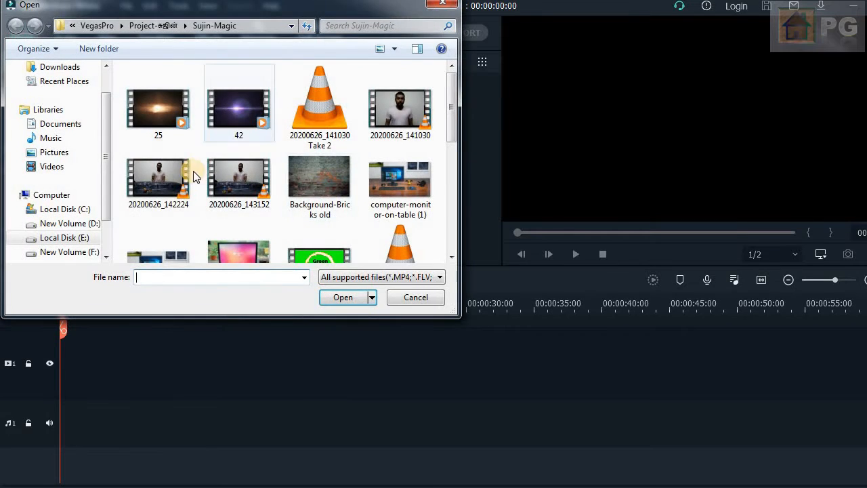
{"action": "scroll", "coordinate": [346, 200], "scroll_direction": "down", "scroll_amount": 2}
{"action": "left_click", "coordinate": [345, 201]}
{"action": "scroll", "coordinate": [393, 193], "scroll_direction": "down", "scroll_amount": 1}
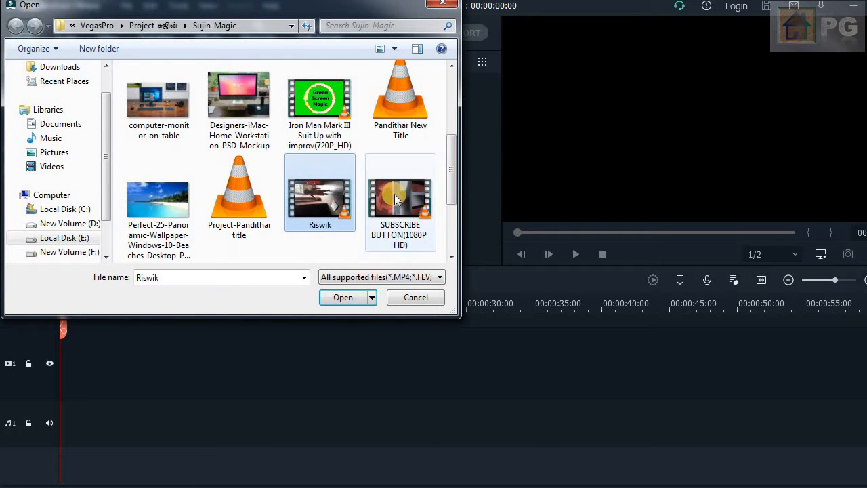
{"action": "left_click", "coordinate": [395, 194], "text": "ctrl"}
{"action": "left_click", "coordinate": [343, 297]}
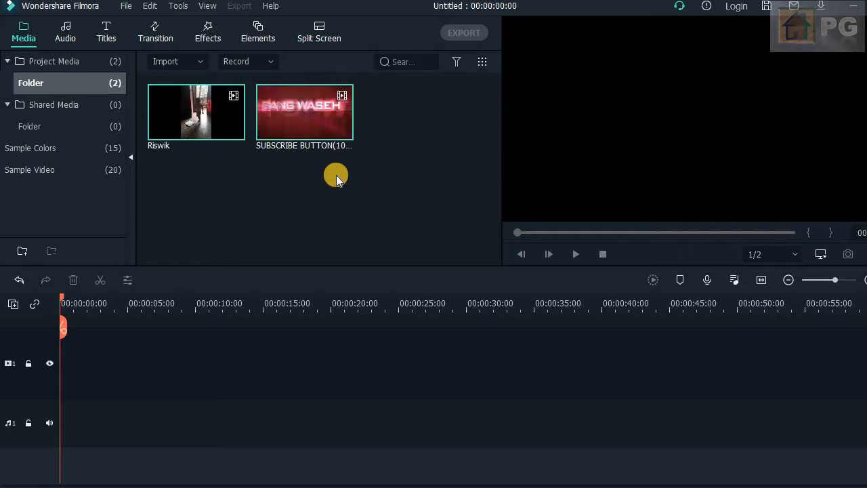
- Delete both imported video clips from the project media folder
{"action": "right_click", "coordinate": [188, 107]}
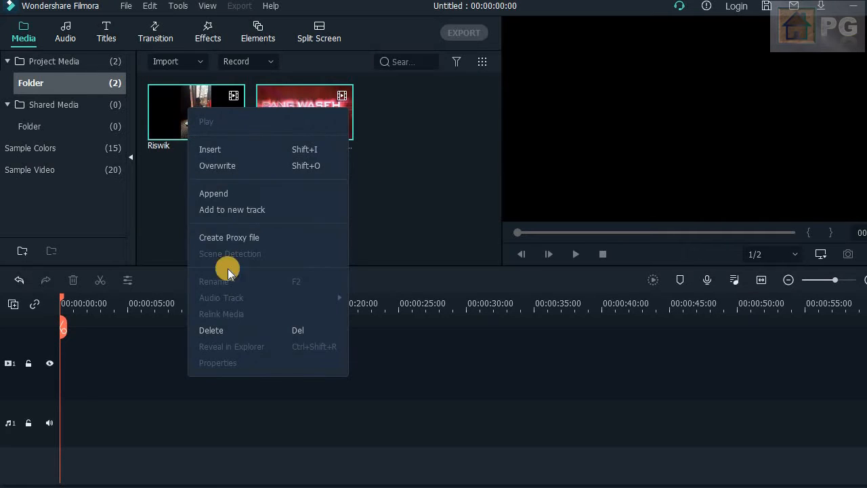
{"action": "left_click", "coordinate": [216, 330]}
{"action": "left_click", "coordinate": [511, 257]}
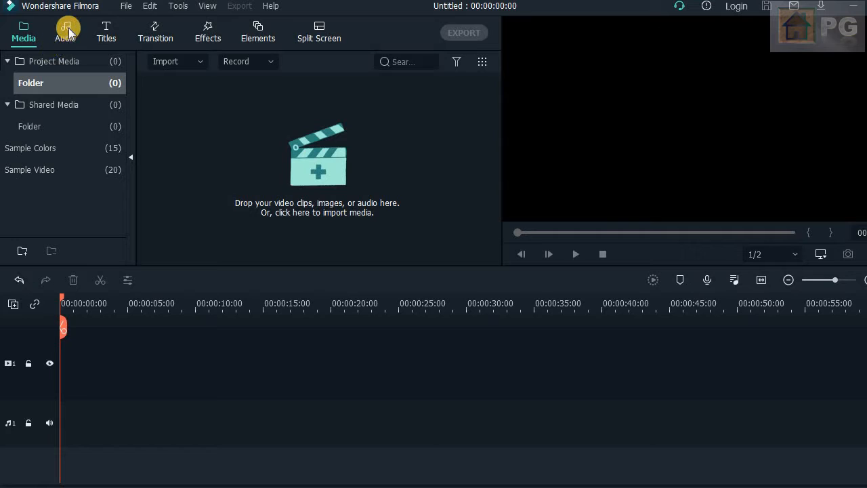
- Examine the included audio library and the title library's Included, Filmstock, Custom and Openers categories
{"action": "left_click", "coordinate": [68, 31]}
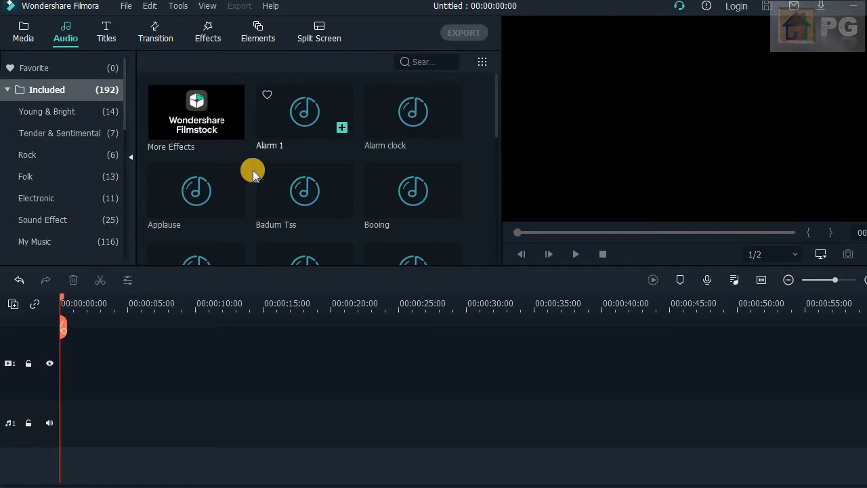
{"action": "left_click", "coordinate": [119, 34]}
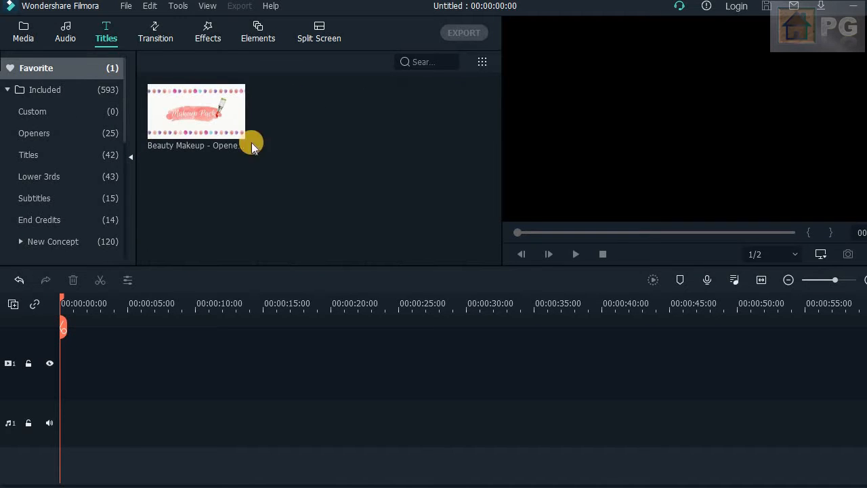
{"action": "left_click", "coordinate": [88, 89]}
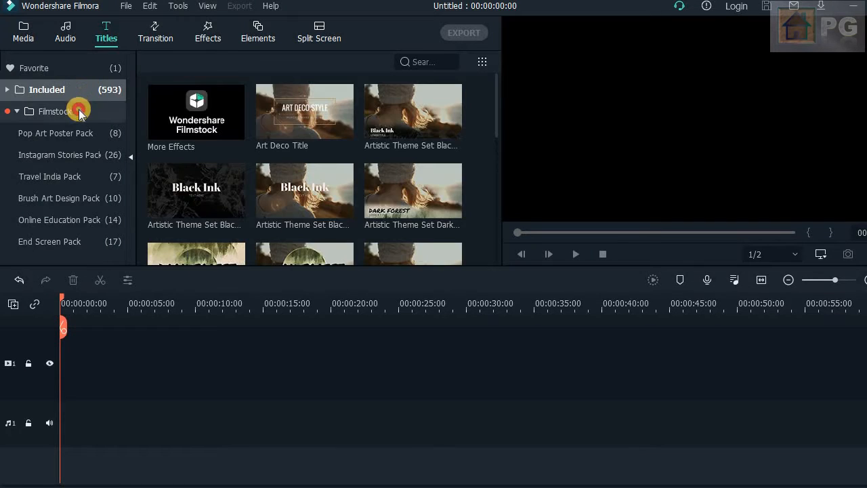
{"action": "left_click", "coordinate": [78, 109]}
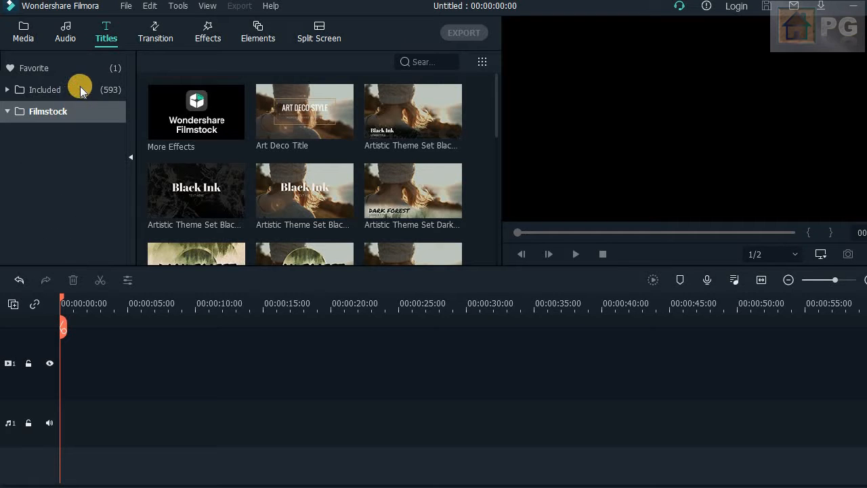
{"action": "left_click", "coordinate": [35, 94]}
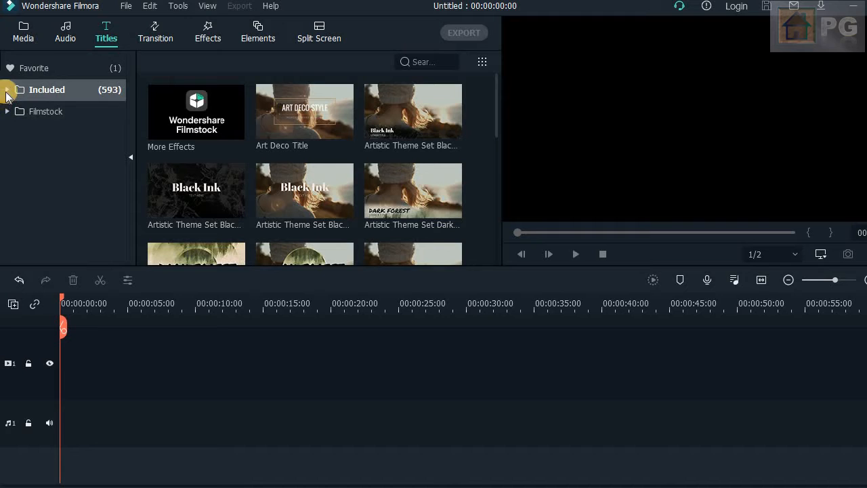
{"action": "left_click", "coordinate": [7, 91]}
{"action": "left_click", "coordinate": [43, 113]}
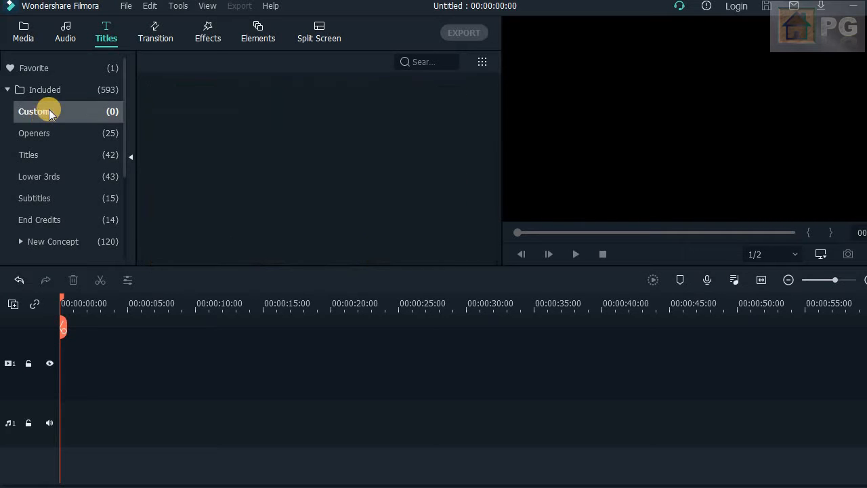
{"action": "left_click", "coordinate": [50, 133]}
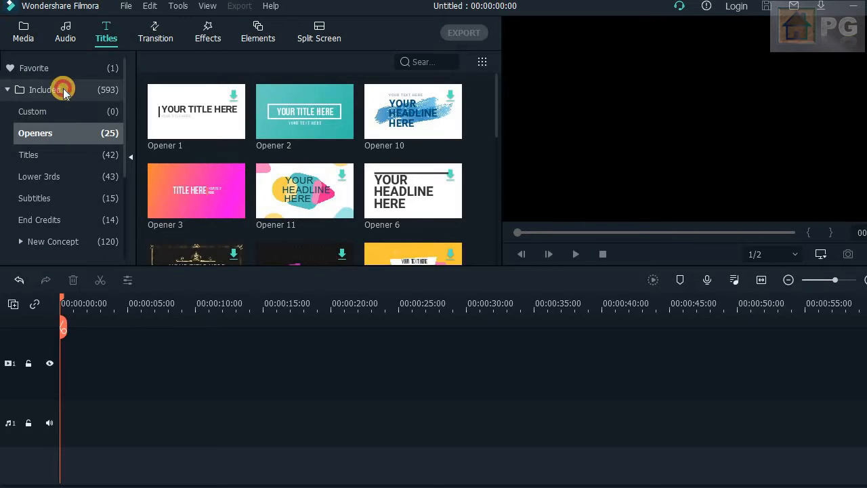
- Add the Art Deco Title from the included titles to the start of the timeline
{"action": "left_click", "coordinate": [63, 90]}
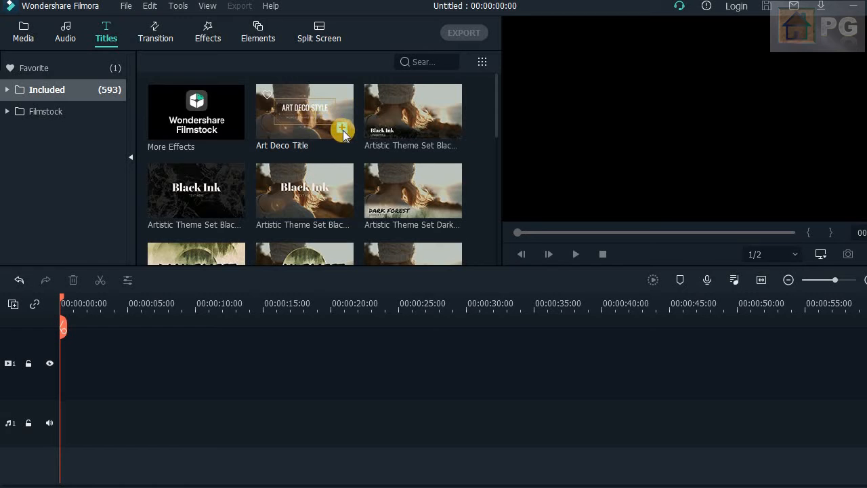
{"action": "left_click", "coordinate": [342, 129]}
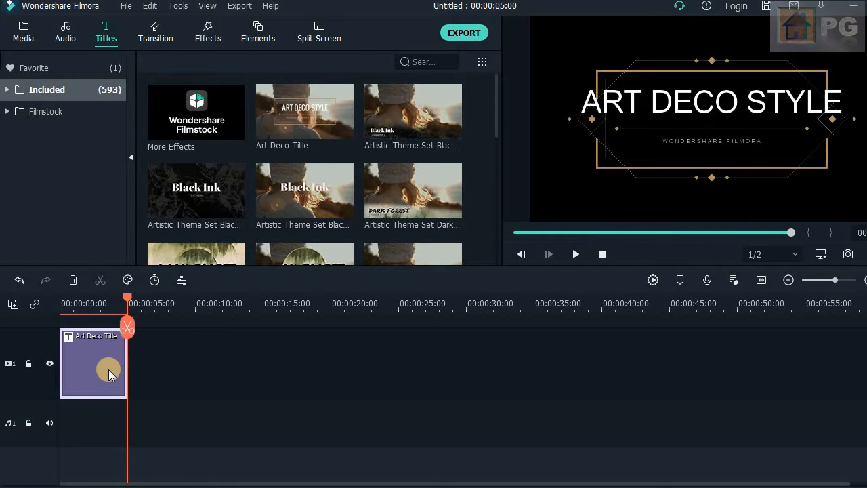
- Import the computer-monitor-on-table (1) and Perfect-25-Panoramic wallpaper images plus the Riswik and SUBSCRIBE BUTTON videos into the project media
{"action": "left_click", "coordinate": [26, 38]}
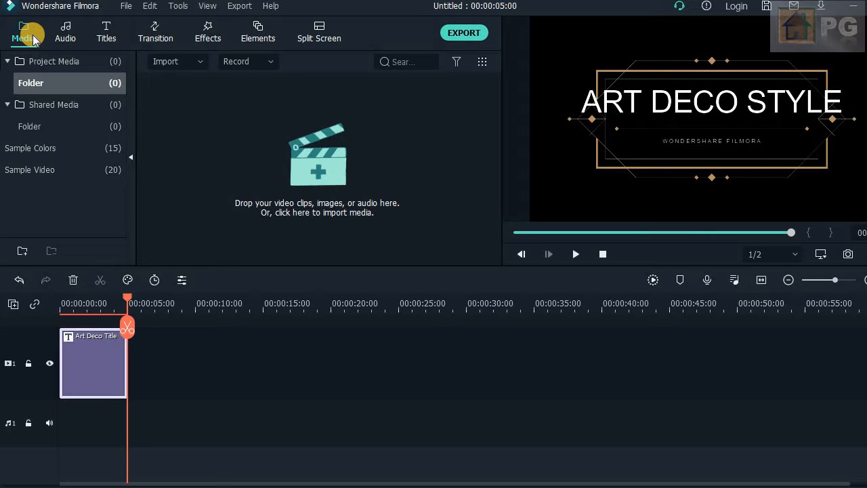
{"action": "left_click", "coordinate": [316, 168]}
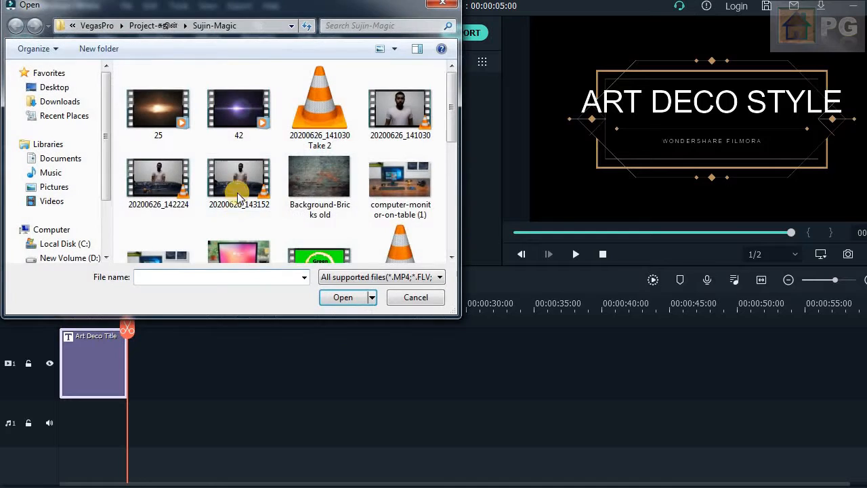
{"action": "left_click", "coordinate": [403, 189]}
{"action": "scroll", "coordinate": [406, 136], "scroll_direction": "down", "scroll_amount": 2}
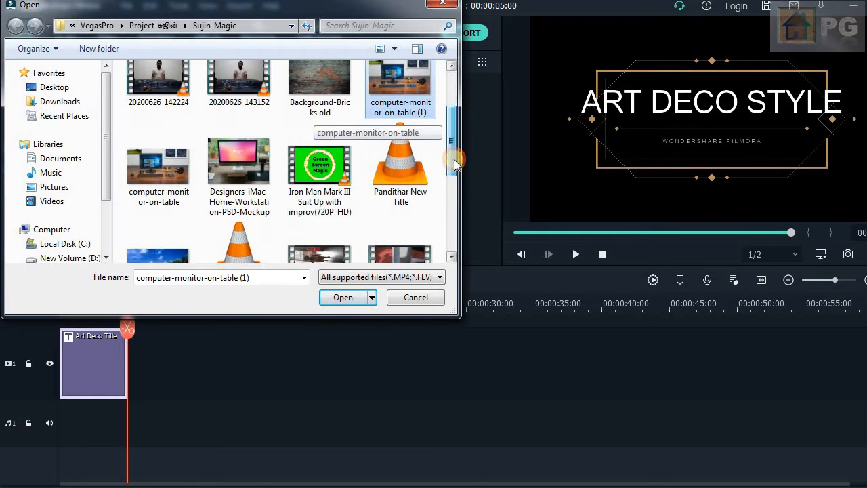
{"action": "scroll", "coordinate": [405, 199], "scroll_direction": "down", "scroll_amount": 2}
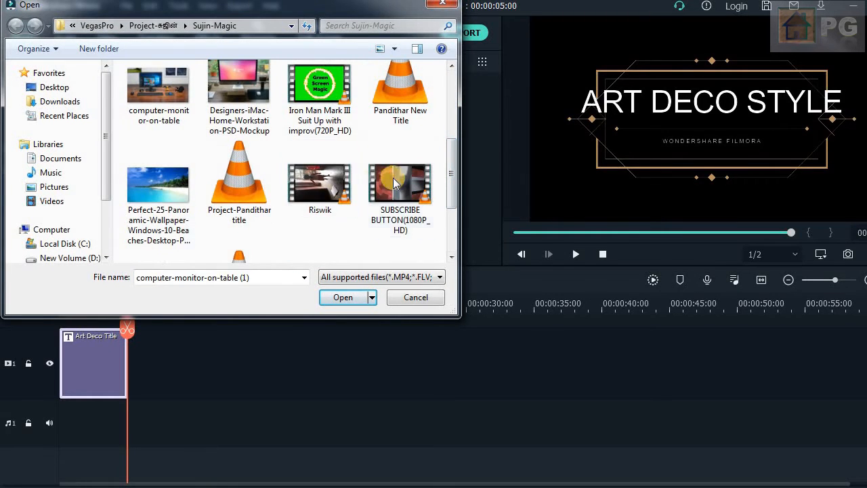
{"action": "left_click", "coordinate": [402, 190], "text": "ctrl"}
{"action": "left_click", "coordinate": [320, 186], "text": "ctrl"}
{"action": "left_click", "coordinate": [163, 197], "text": "ctrl"}
{"action": "left_click", "coordinate": [342, 297]}
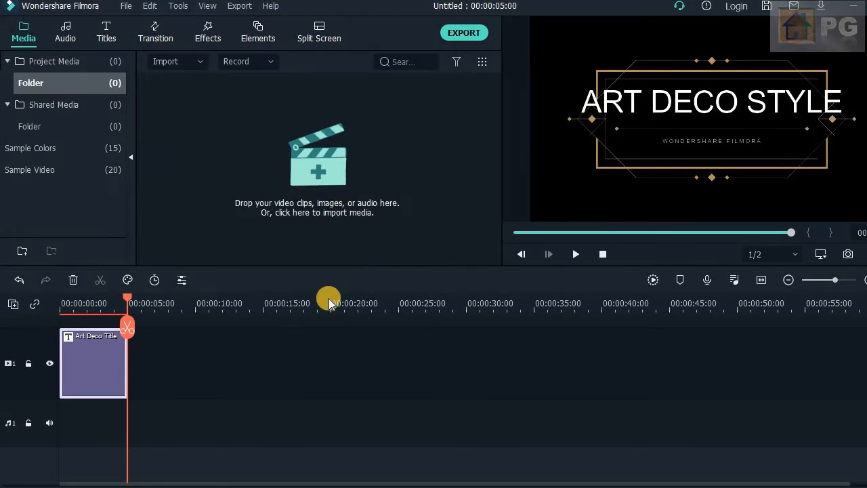
- Place the four imported files on track 1, keeping the 1280 x 720 25fps project settings, and move the Art Deco title to track 2
{"action": "left_click_drag", "start_coordinate": [213, 127], "coordinate": [84, 352]}
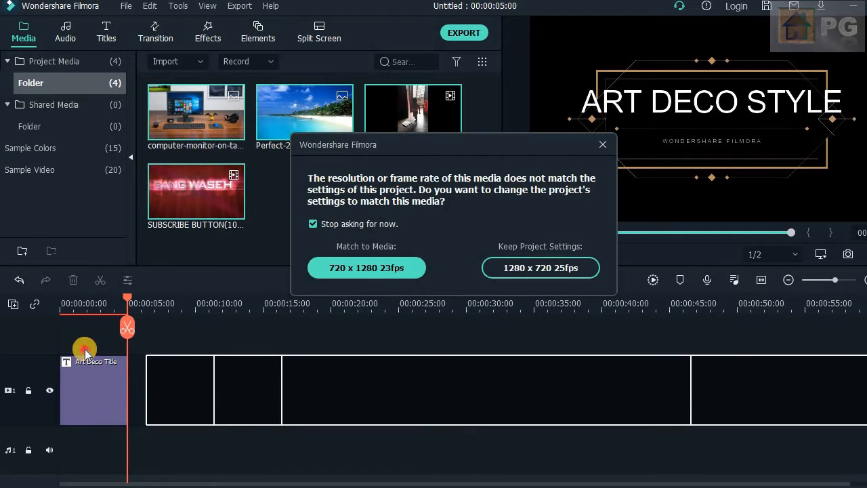
{"action": "left_click", "coordinate": [540, 269]}
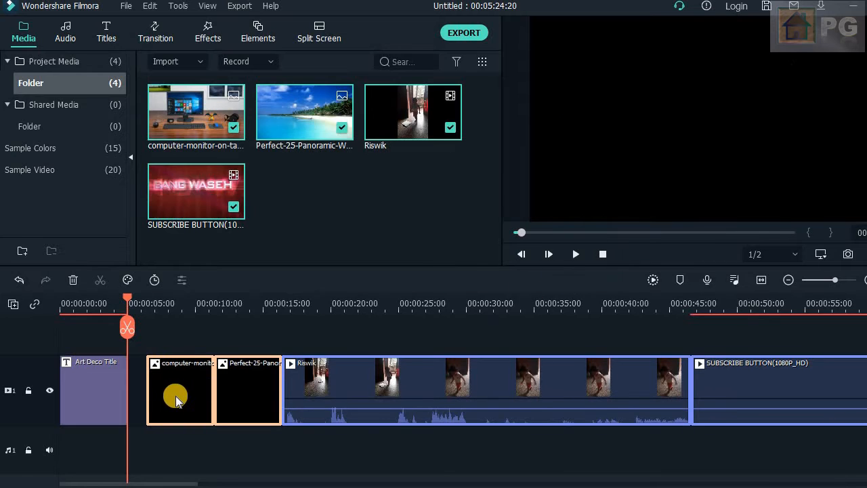
{"action": "left_click_drag", "start_coordinate": [87, 397], "coordinate": [91, 332]}
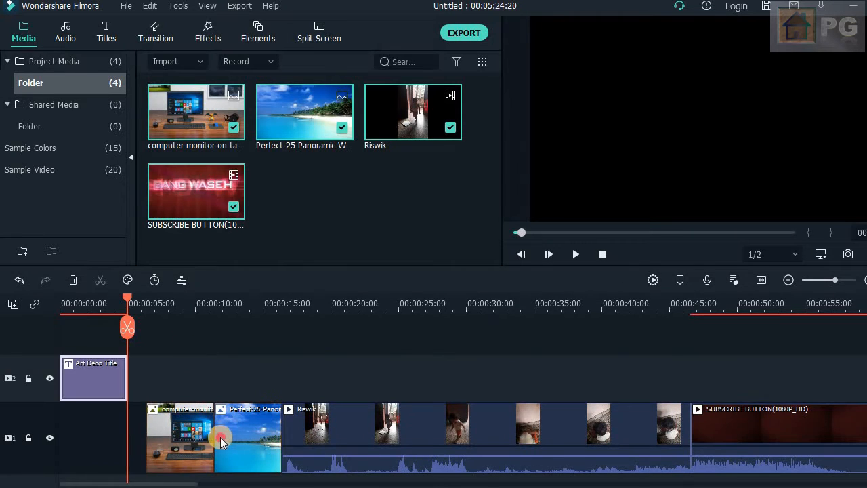
- Shift the two images, the Riswik clip and the SUBSCRIBE BUTTON clip to the start of track 1, back to back without gaps
{"action": "left_click", "coordinate": [220, 437]}
{"action": "left_click", "coordinate": [165, 454]}
{"action": "left_click_drag", "start_coordinate": [166, 454], "coordinate": [115, 448]}
{"action": "left_click_drag", "start_coordinate": [205, 446], "coordinate": [162, 444]}
{"action": "left_click_drag", "start_coordinate": [334, 416], "coordinate": [322, 437]}
{"action": "left_click_drag", "start_coordinate": [604, 428], "coordinate": [517, 428]}
{"action": "left_click_drag", "start_coordinate": [702, 429], "coordinate": [614, 454]}
- Split the SUBSCRIBE BUTTON clip on track 1 at about 00:00:50:00
{"action": "left_click_drag", "start_coordinate": [128, 329], "coordinate": [742, 386]}
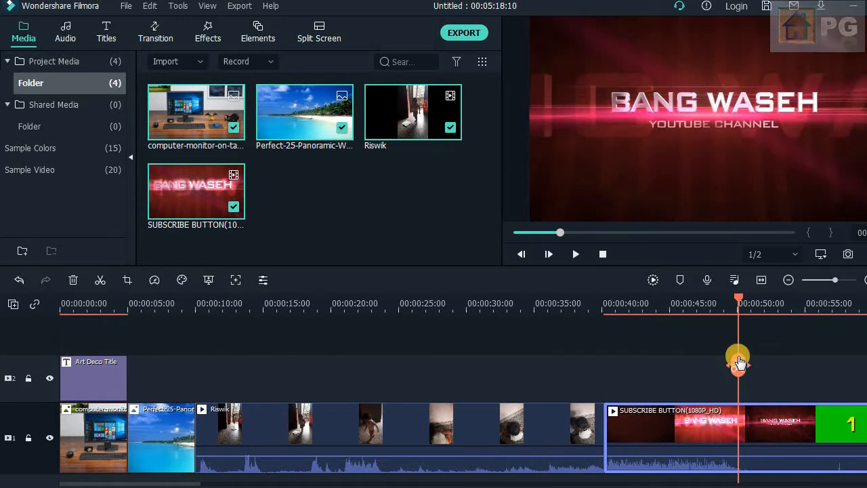
{"action": "left_click", "coordinate": [739, 363]}
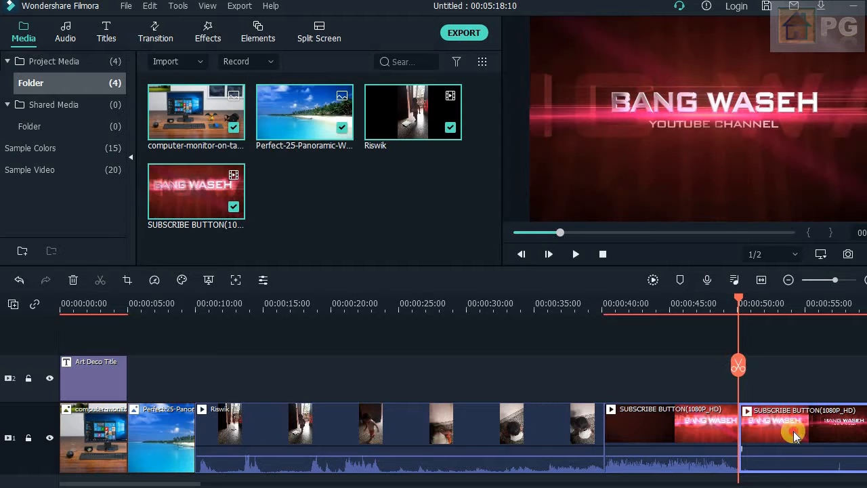
- Delete the SUBSCRIBE BUTTON piece after the cut, and cut off the Riswik clip's opening up to about 00:00:17:15
{"action": "key", "text": "Delete"}
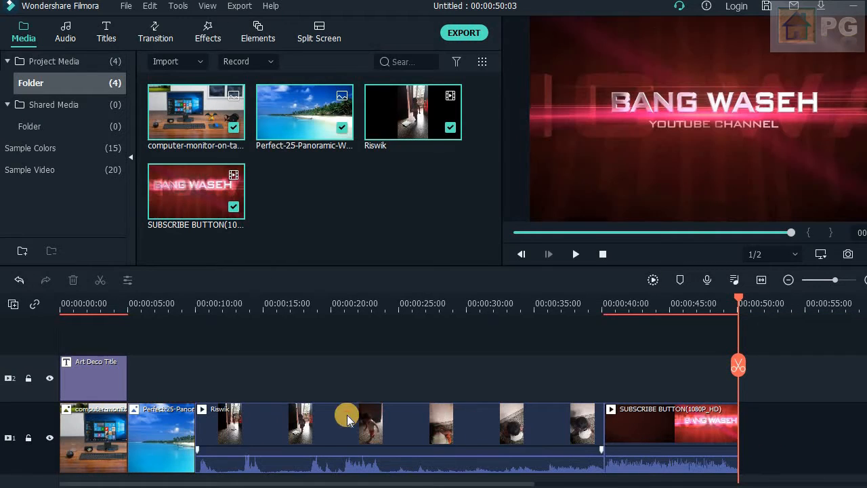
{"action": "left_click", "coordinate": [319, 432]}
{"action": "left_click", "coordinate": [298, 305]}
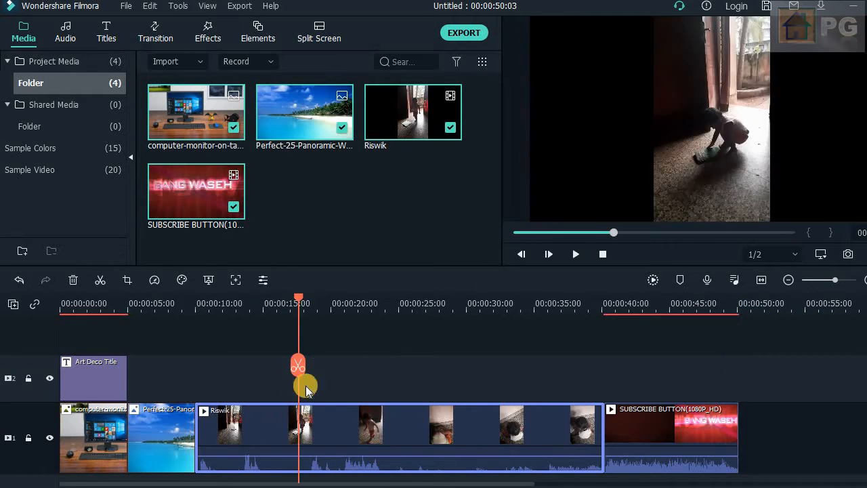
{"action": "left_click", "coordinate": [298, 366]}
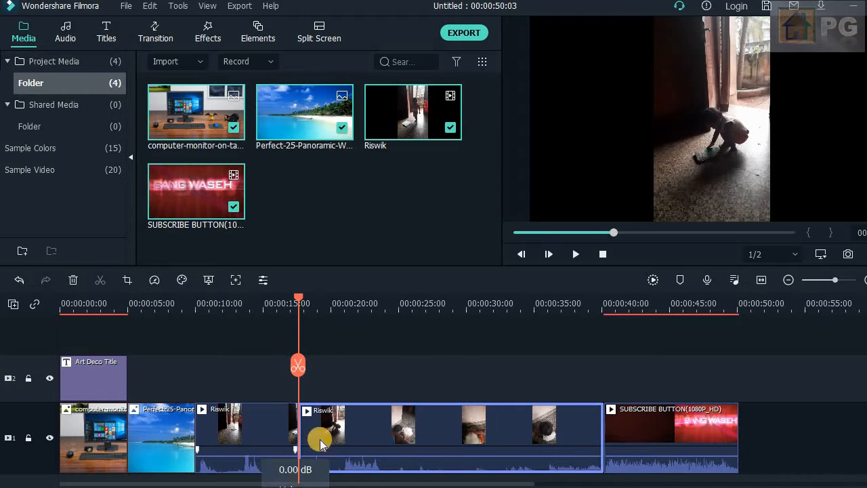
{"action": "left_click", "coordinate": [262, 444]}
{"action": "key", "text": "Delete"}
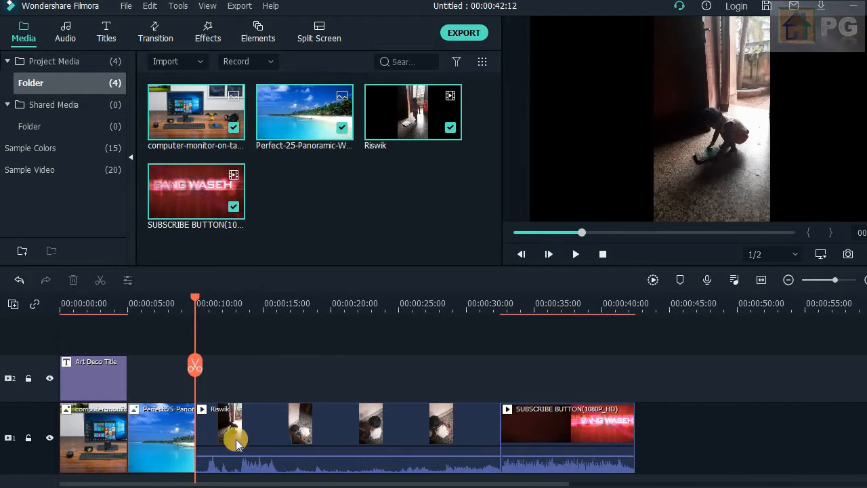
{"action": "left_click", "coordinate": [576, 254]}
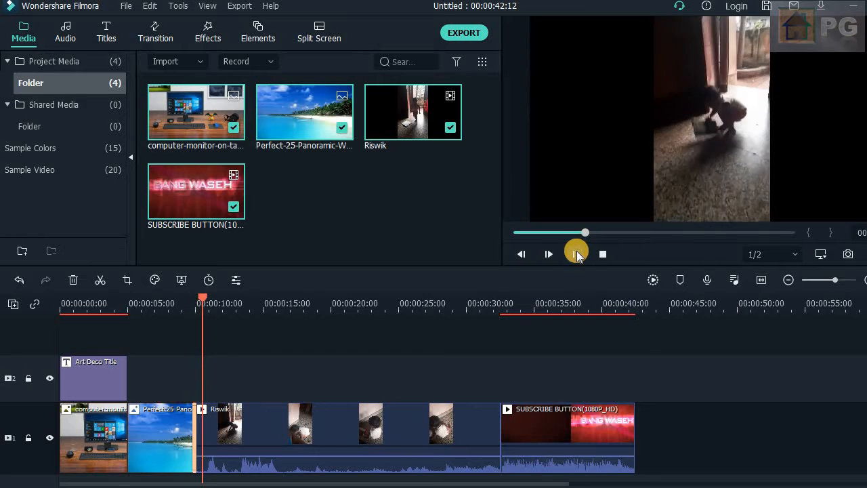
- Detach the audio of the Riswik clip onto its own audio track
{"action": "right_click", "coordinate": [391, 453]}
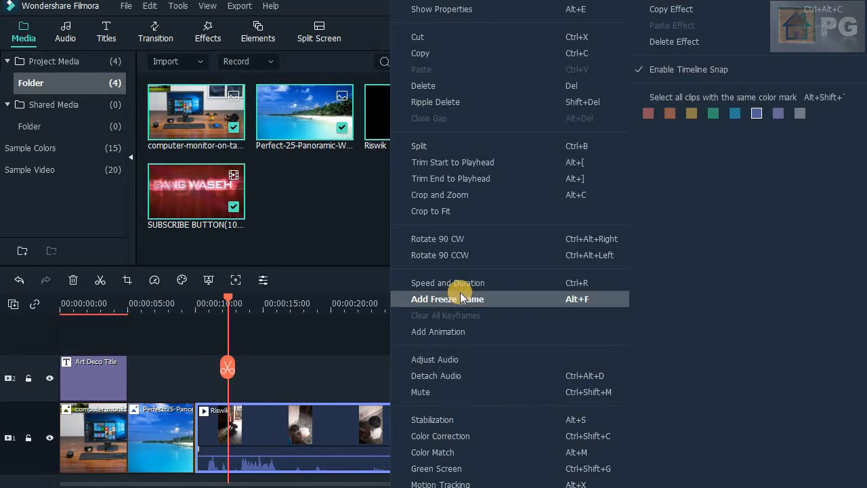
{"action": "left_click", "coordinate": [458, 376]}
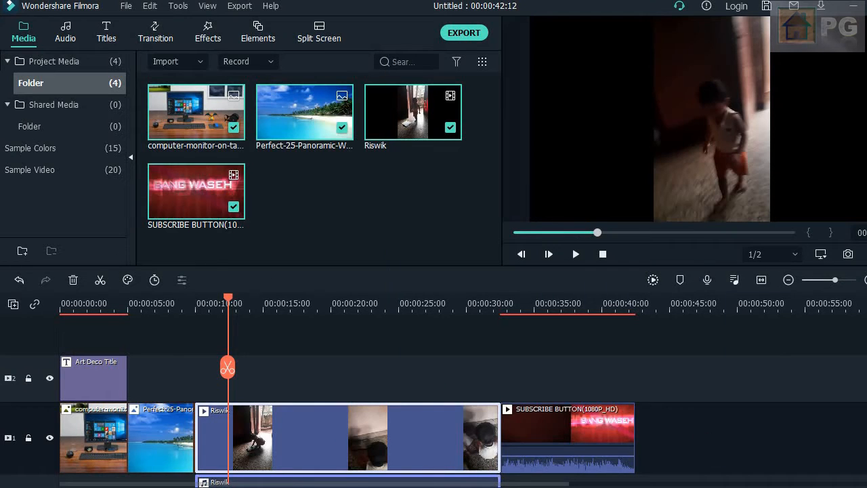
{"action": "scroll", "coordinate": [852, 435], "scroll_direction": "down", "scroll_amount": 2}
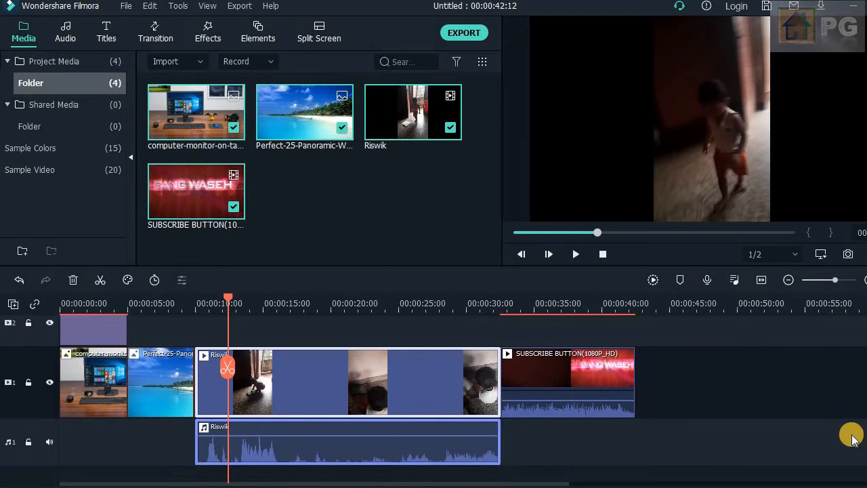
- Move the detached Riswik audio to start at about 00:00:22:00, keeping the Riswik video directly after the wallpaper image
{"action": "left_click_drag", "start_coordinate": [306, 441], "coordinate": [408, 442]}
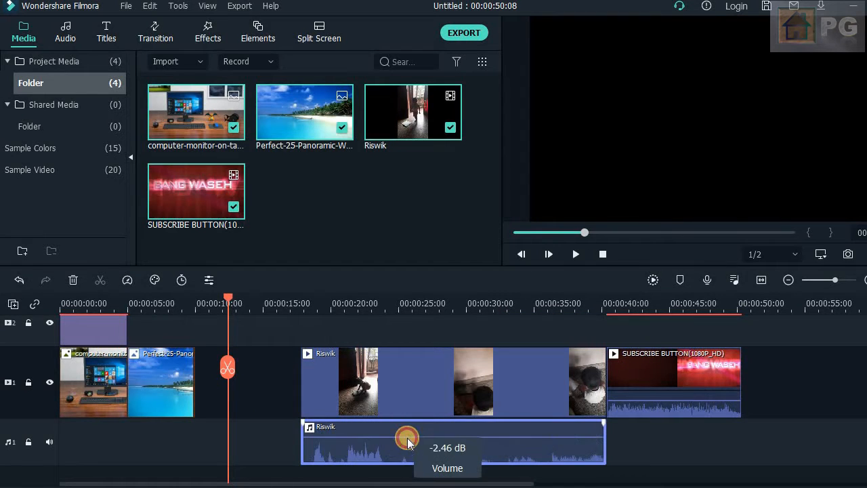
{"action": "left_click_drag", "start_coordinate": [417, 397], "coordinate": [320, 399]}
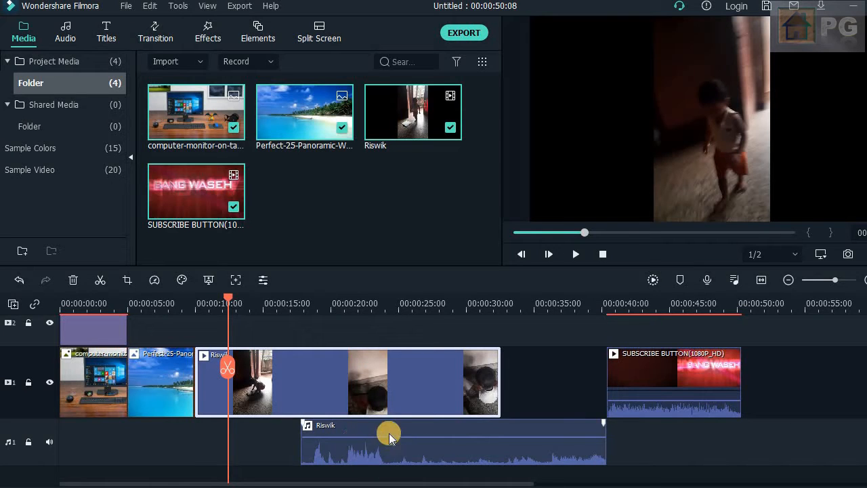
{"action": "left_click_drag", "start_coordinate": [387, 435], "coordinate": [450, 438]}
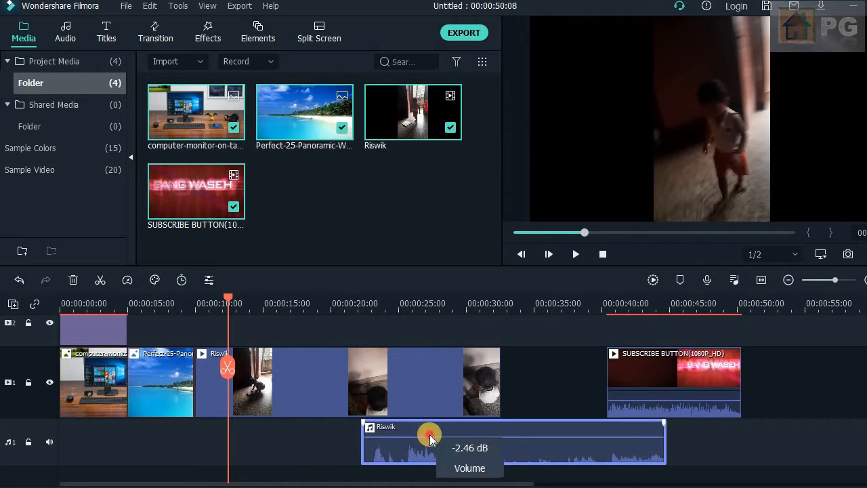
- Try deleting the detached Riswik audio and the gap before the SUBSCRIBE BUTTON clip, undoing each deletion
{"action": "key", "text": "Delete"}
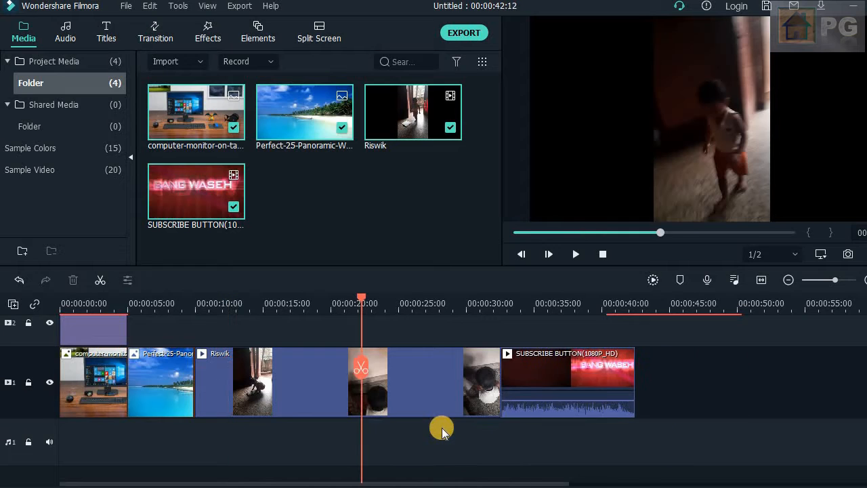
{"action": "key", "text": "ctrl+z"}
{"action": "left_click", "coordinate": [553, 394]}
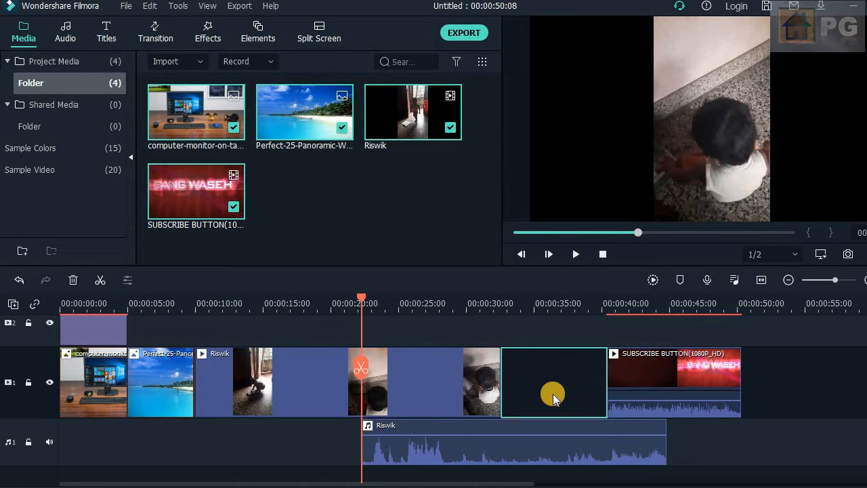
{"action": "key", "text": "Delete"}
{"action": "key", "text": "ctrl+z"}
{"action": "right_click", "coordinate": [555, 395]}
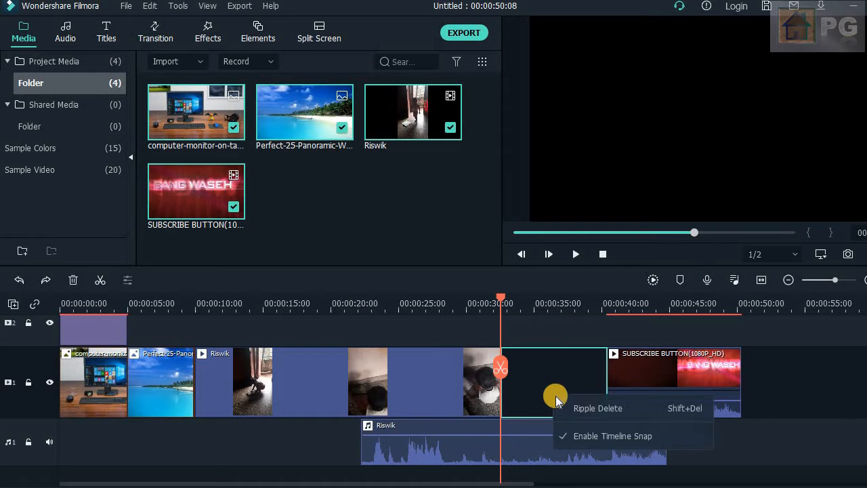
{"action": "left_click", "coordinate": [528, 393]}
- Shift the Riswik video on track 1 to start at about 00:00:13:00, leaving a gap after the wallpaper image
{"action": "left_click", "coordinate": [628, 376]}
{"action": "left_click_drag", "start_coordinate": [402, 375], "coordinate": [441, 377]}
- Try a ripple delete of the gap between the Riswik video and the SUBSCRIBE BUTTON clip, and undo it
{"action": "left_click", "coordinate": [575, 393]}
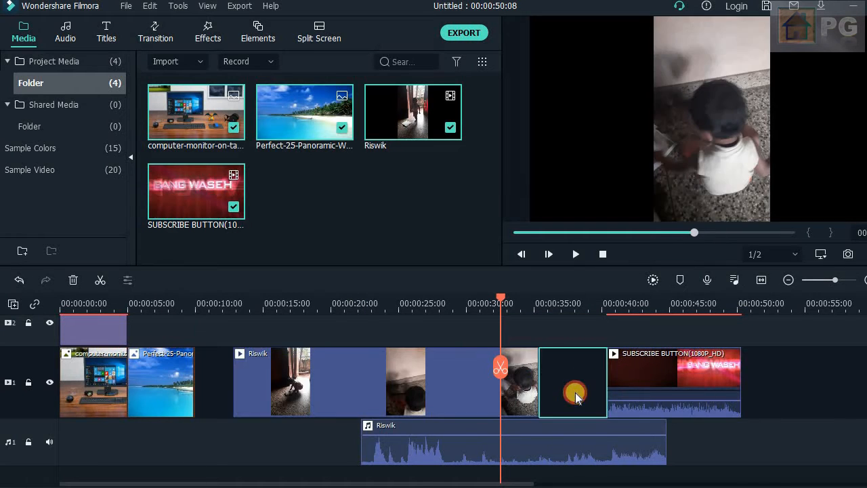
{"action": "right_click", "coordinate": [576, 395]}
{"action": "left_click", "coordinate": [607, 405]}
{"action": "key", "text": "ctrl+z"}
{"action": "left_click", "coordinate": [221, 395]}
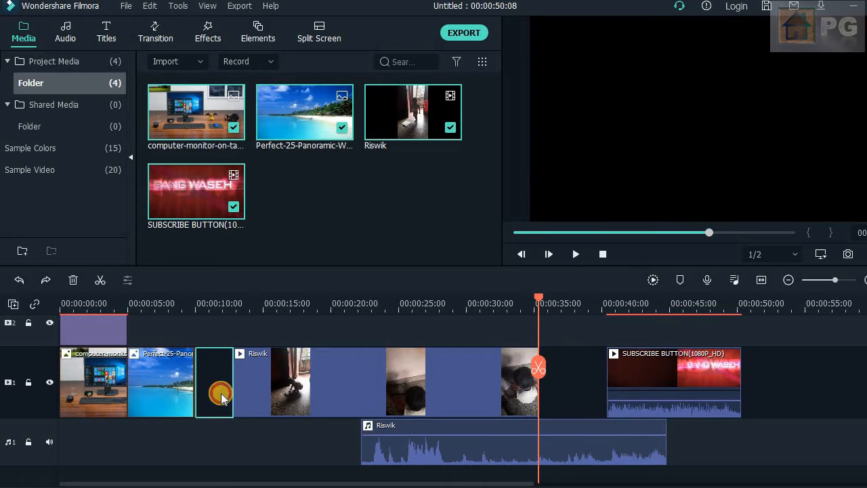
{"action": "left_click", "coordinate": [674, 432]}
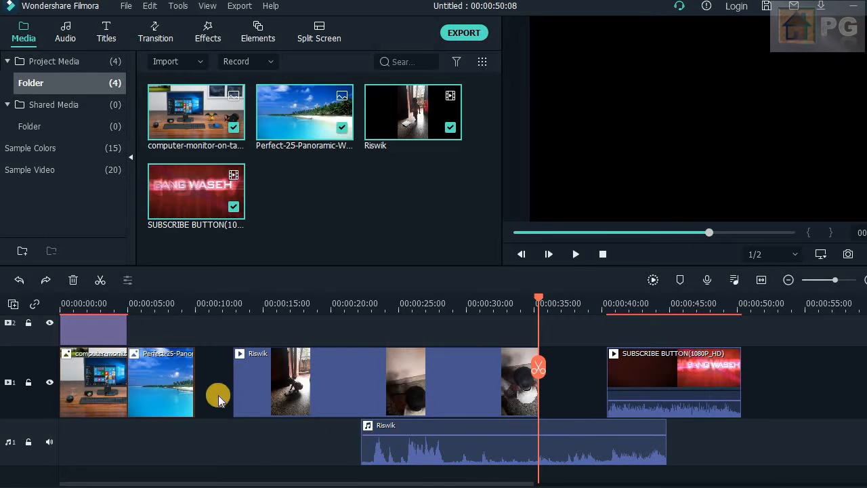
- Replace the Art Deco title's main text with "Hai hellow... Welcome to Pandithat family", starting a new line before "Welcome"
{"action": "left_click", "coordinate": [66, 32]}
{"action": "left_click", "coordinate": [106, 32]}
{"action": "left_click", "coordinate": [98, 334]}
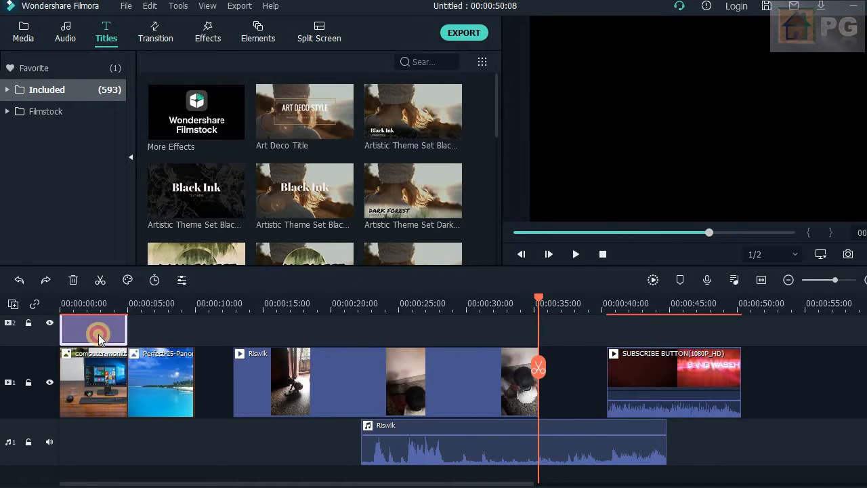
{"action": "double_click", "coordinate": [98, 334]}
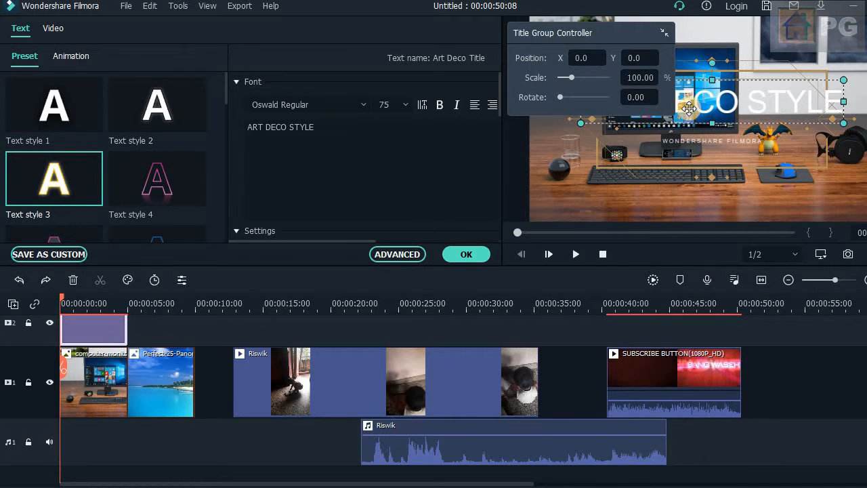
{"action": "left_click", "coordinate": [330, 130]}
{"action": "key", "text": "ctrl+a"}
{"action": "type", "text": "H"}
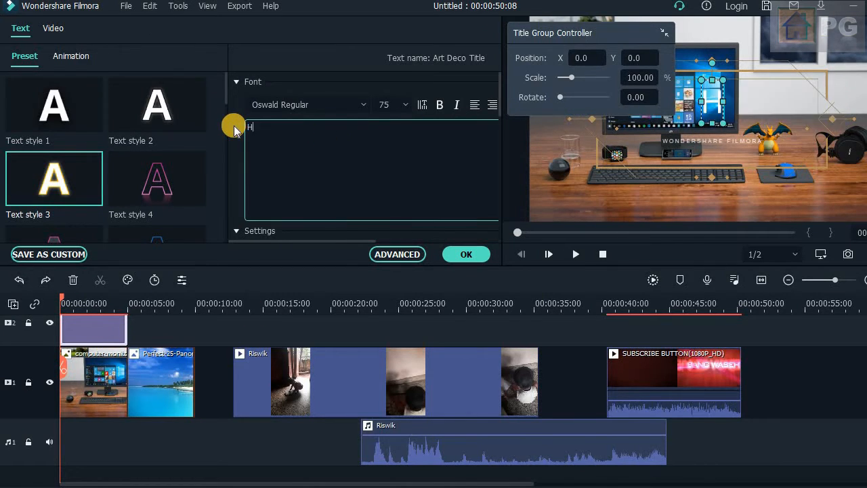
{"action": "type", "text": "ai hellow"}
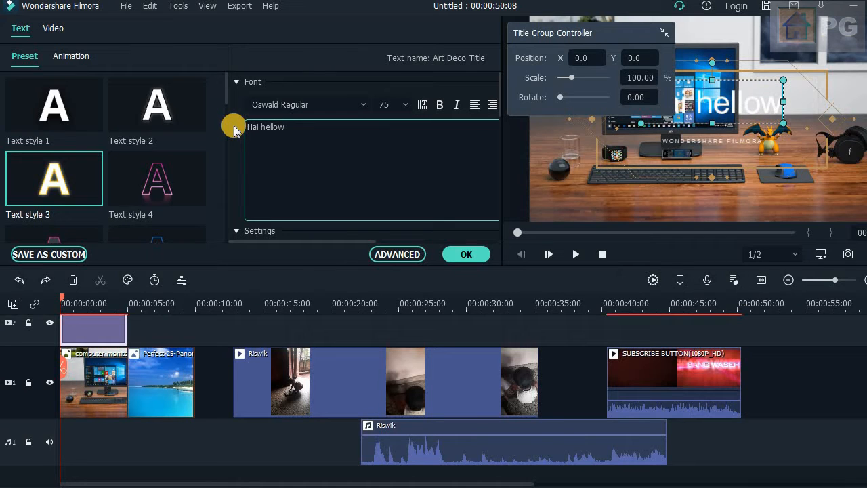
{"action": "type", "text": "... Welcome "}
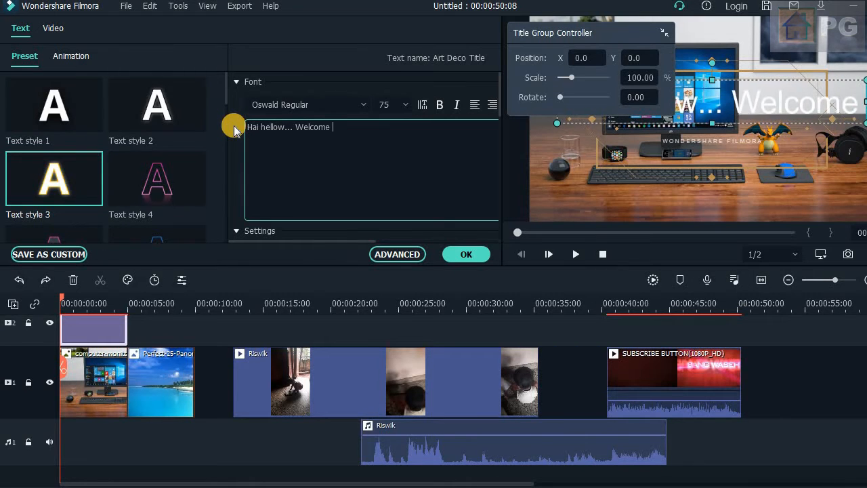
{"action": "type", "text": "to"}
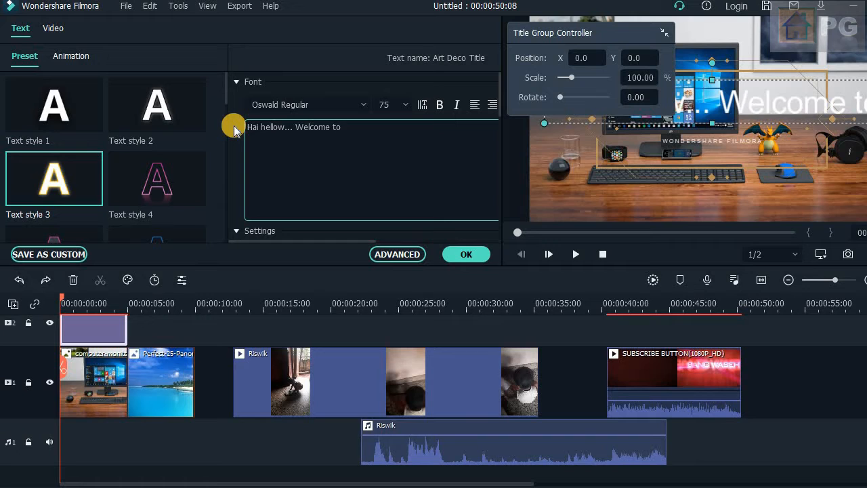
{"action": "type", "text": " Pandithat"}
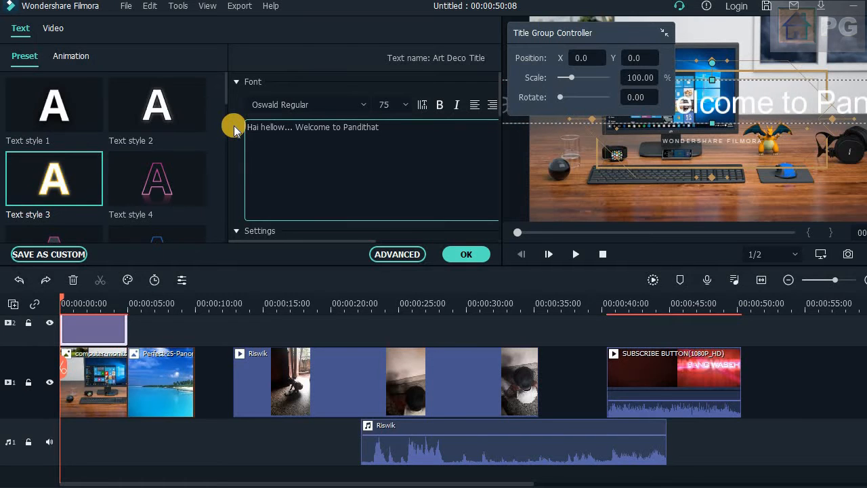
{"action": "type", "text": " family"}
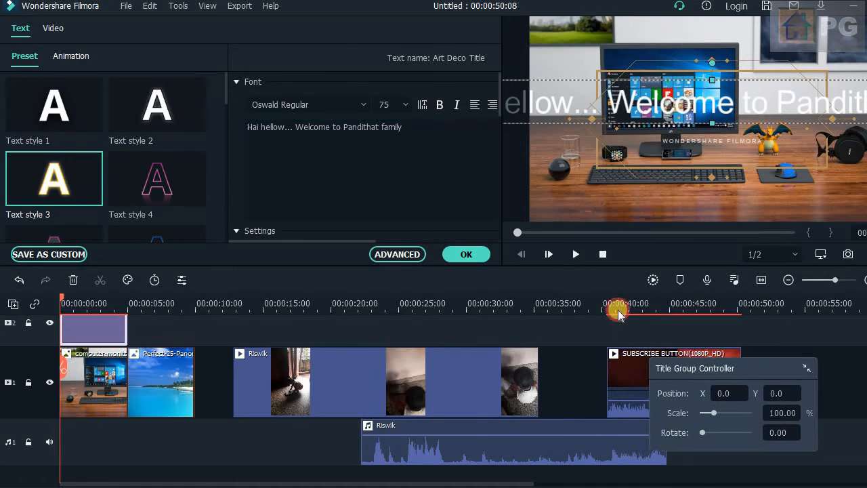
{"action": "left_click", "coordinate": [295, 126]}
{"action": "key", "text": "Return"}
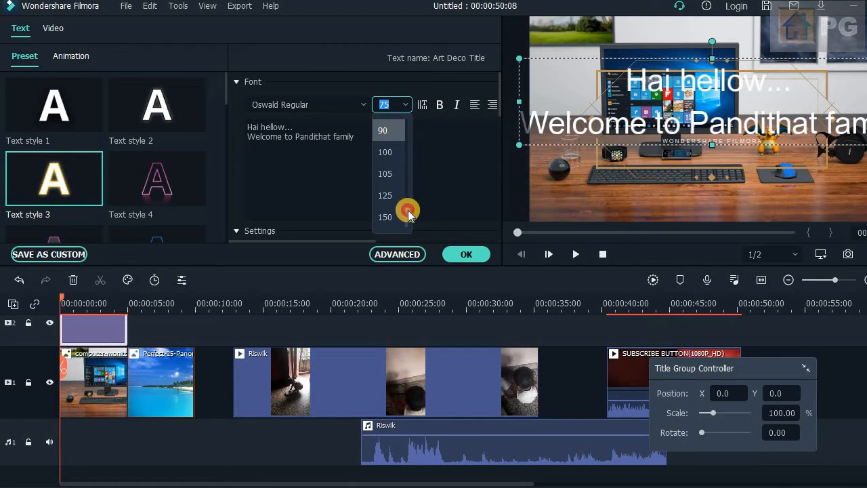
- Reduce the title text's font size to 64
{"action": "left_click_drag", "start_coordinate": [406, 214], "coordinate": [407, 188]}
{"action": "left_click", "coordinate": [389, 145]}
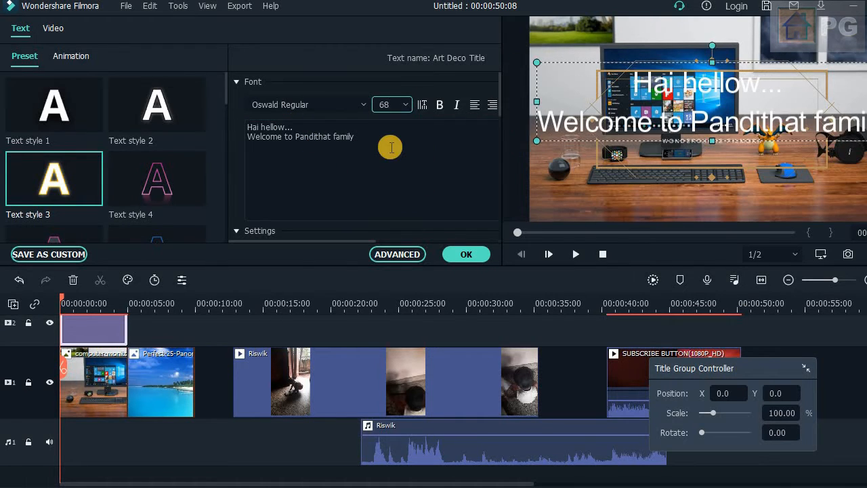
{"action": "left_click", "coordinate": [397, 108]}
{"action": "left_click", "coordinate": [398, 127]}
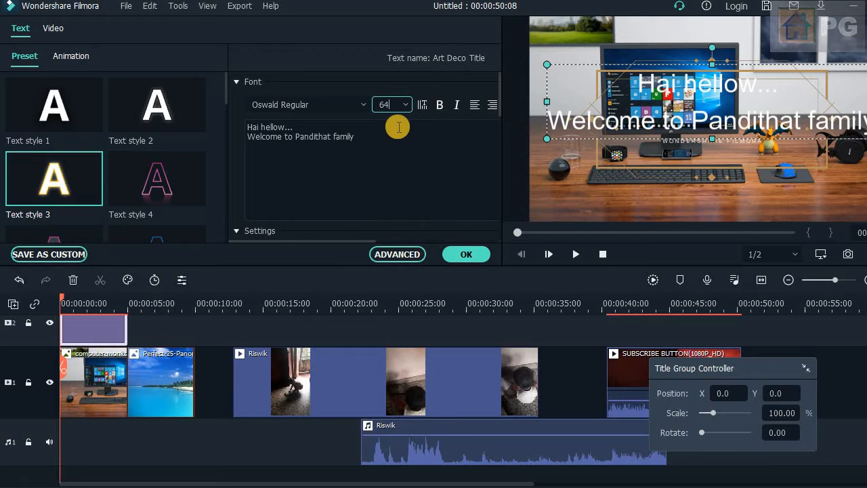
{"action": "left_click", "coordinate": [754, 97]}
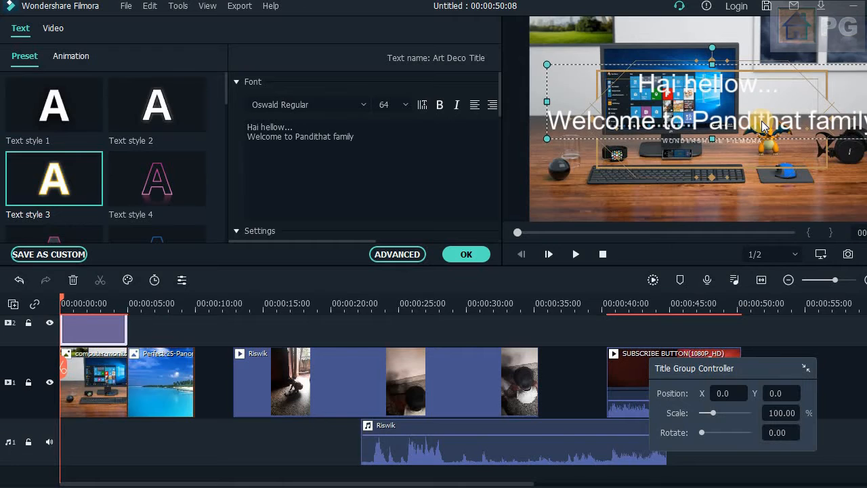
- Try the Text style 4 preset on the title text and apply Text style 8 instead
{"action": "left_click", "coordinate": [131, 198]}
{"action": "left_click", "coordinate": [694, 103]}
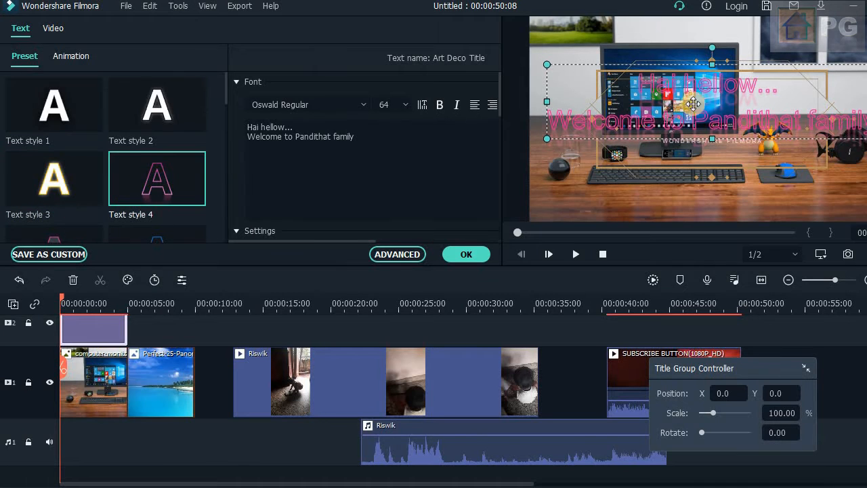
{"action": "left_click_drag", "start_coordinate": [227, 99], "coordinate": [227, 135]}
{"action": "left_click", "coordinate": [170, 132]}
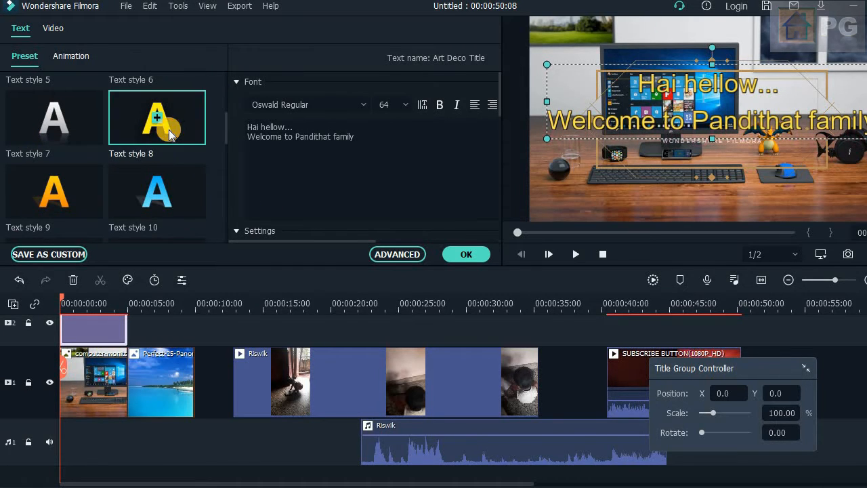
- Apply the Cinema style animation to the Art Deco title's main text
{"action": "left_click", "coordinate": [61, 60]}
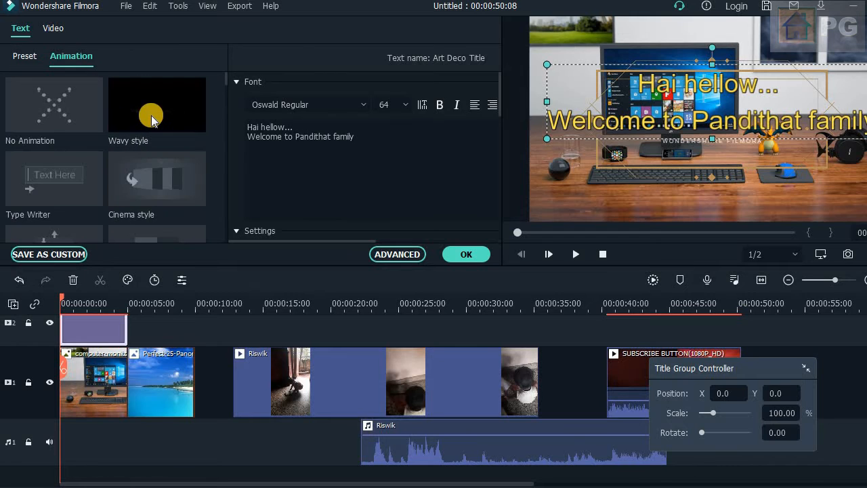
{"action": "double_click", "coordinate": [164, 180]}
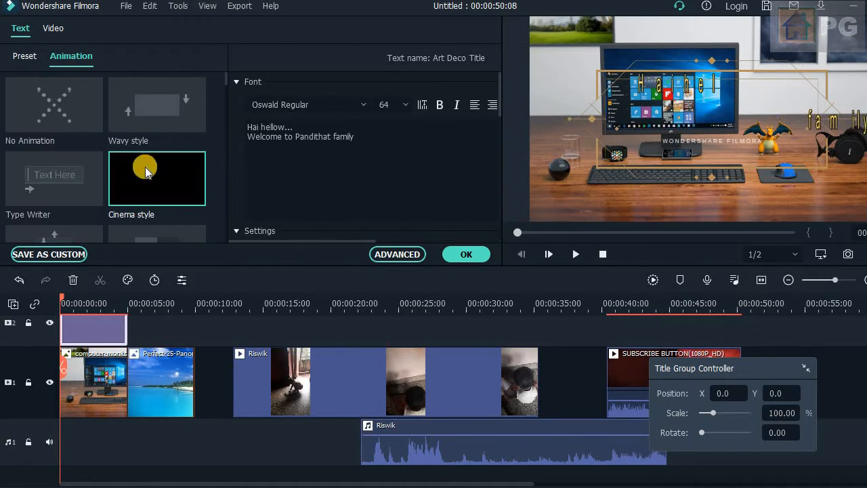
- Scale the title down to 86.62%, check its compositing settings and accept the changes
{"action": "left_click", "coordinate": [52, 29]}
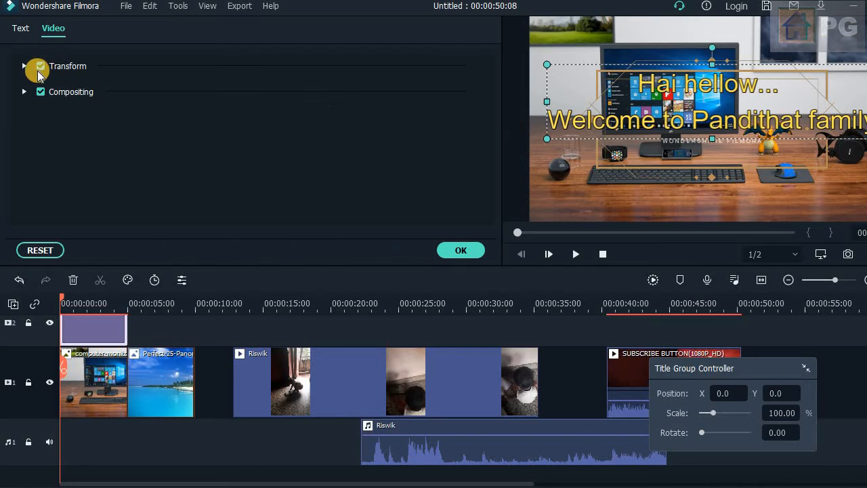
{"action": "left_click", "coordinate": [24, 65]}
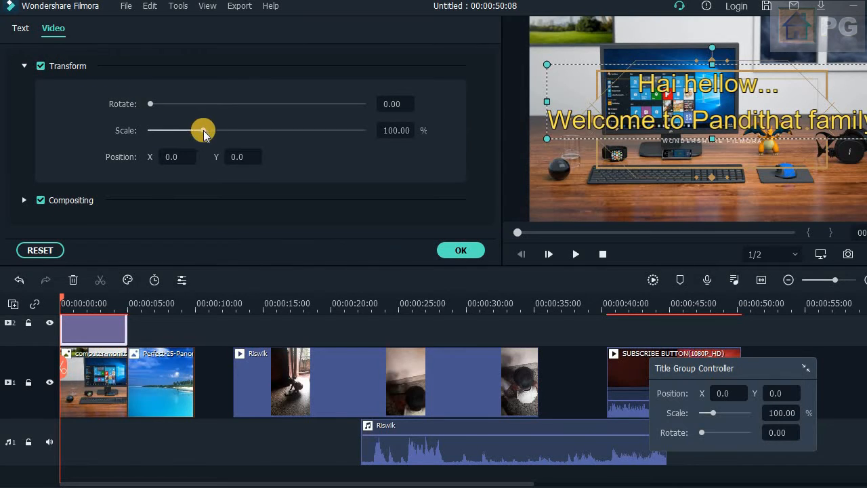
{"action": "mouse_move", "coordinate": [205, 133]}
{"action": "left_mouse_down"}
{"action": "mouse_move", "coordinate": [219, 129]}
{"action": "mouse_move", "coordinate": [199, 136]}
{"action": "left_mouse_up"}
{"action": "left_click", "coordinate": [27, 66]}
{"action": "left_click", "coordinate": [26, 92]}
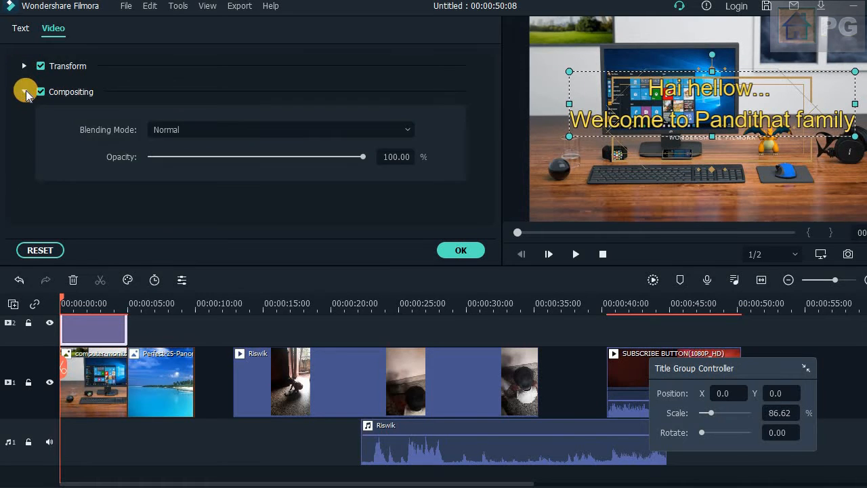
{"action": "mouse_move", "coordinate": [369, 166]}
{"action": "left_mouse_down"}
{"action": "mouse_move", "coordinate": [207, 161]}
{"action": "mouse_move", "coordinate": [366, 165]}
{"action": "left_mouse_up"}
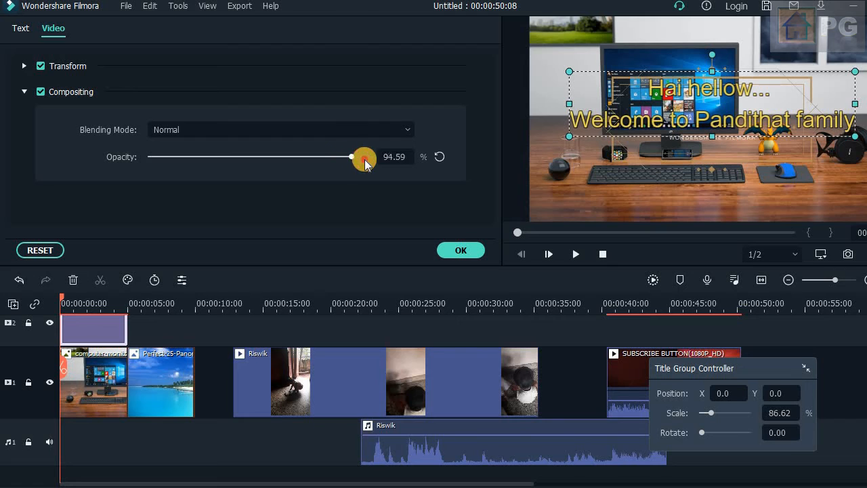
{"action": "left_click", "coordinate": [23, 92]}
{"action": "left_click", "coordinate": [461, 252]}
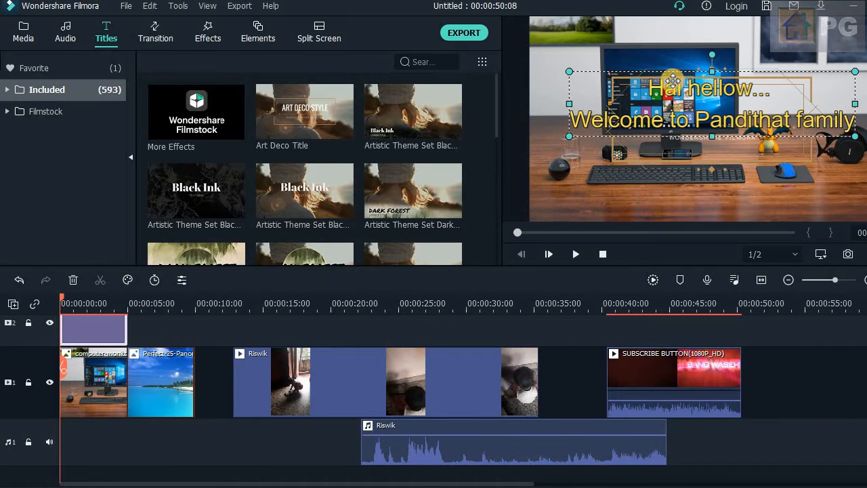
- Move the Riswik video up against the beach picture, preview the Basic Flash transition and place it between these two clips
{"action": "left_click", "coordinate": [173, 342]}
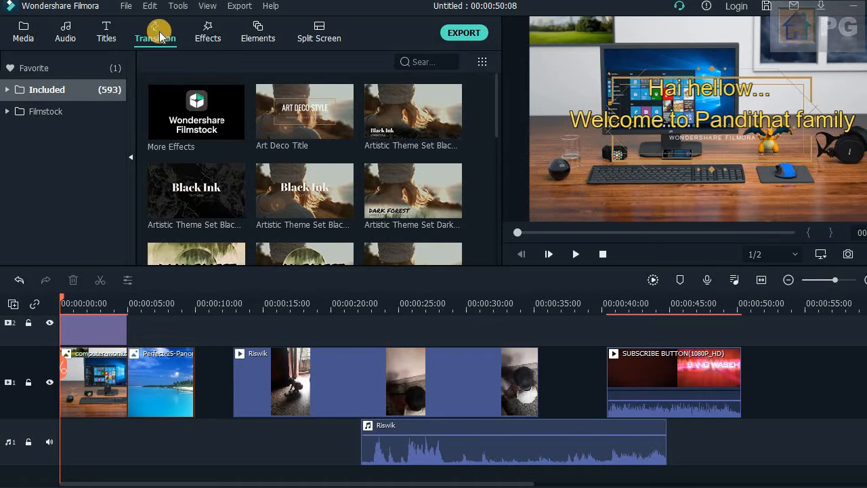
{"action": "left_click_drag", "start_coordinate": [288, 385], "coordinate": [242, 378]}
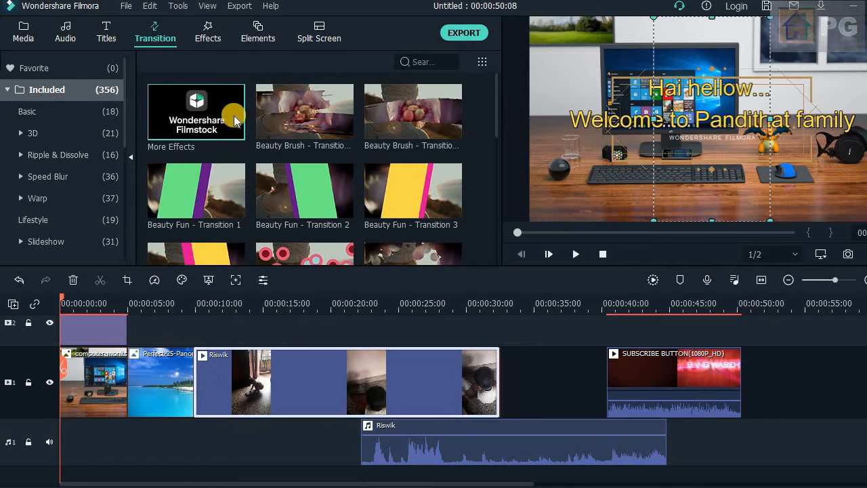
{"action": "left_click", "coordinate": [63, 117]}
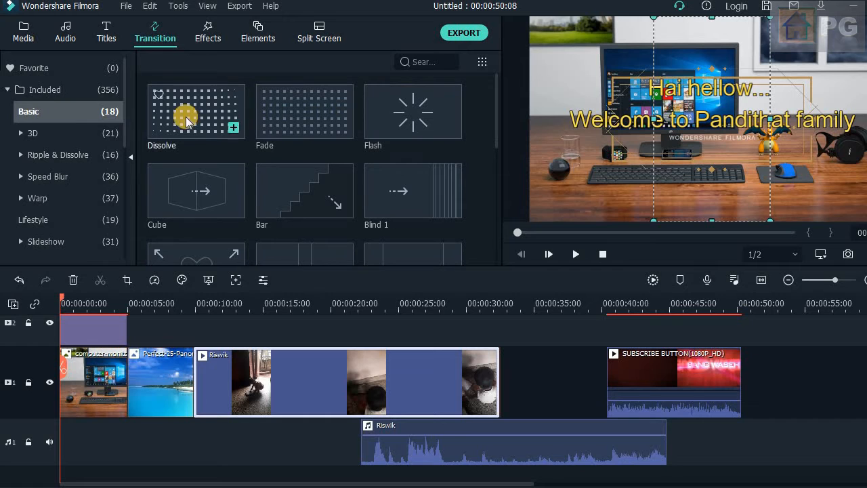
{"action": "left_click", "coordinate": [408, 132]}
{"action": "left_click", "coordinate": [575, 253]}
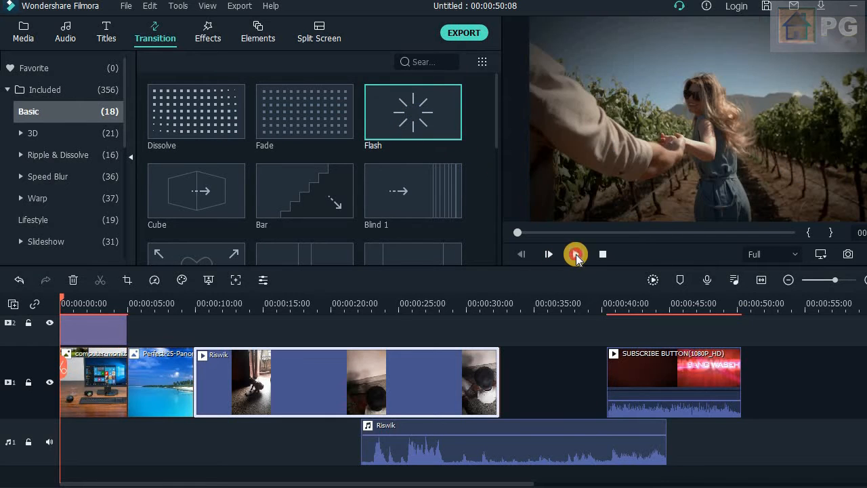
{"action": "left_click_drag", "start_coordinate": [397, 97], "coordinate": [193, 382]}
- Preview the Bar transition and place it between the computer-monitor picture and the beach picture
{"action": "left_click", "coordinate": [315, 195]}
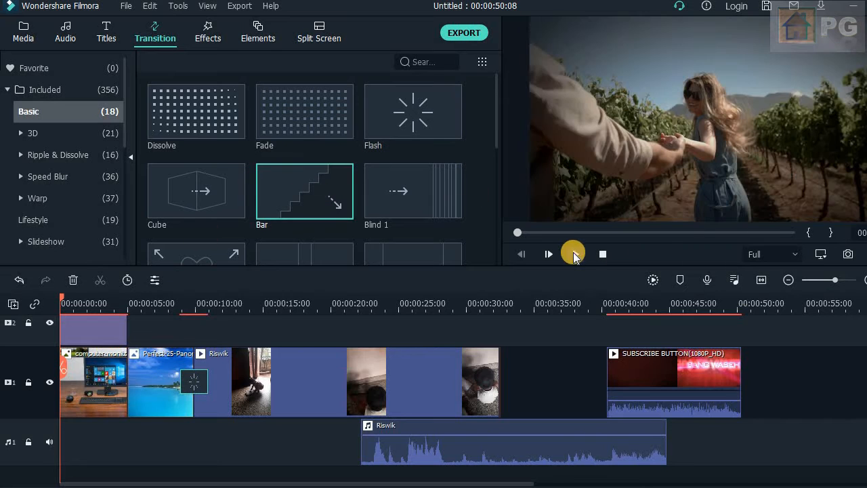
{"action": "left_click", "coordinate": [576, 253]}
{"action": "left_click", "coordinate": [575, 254]}
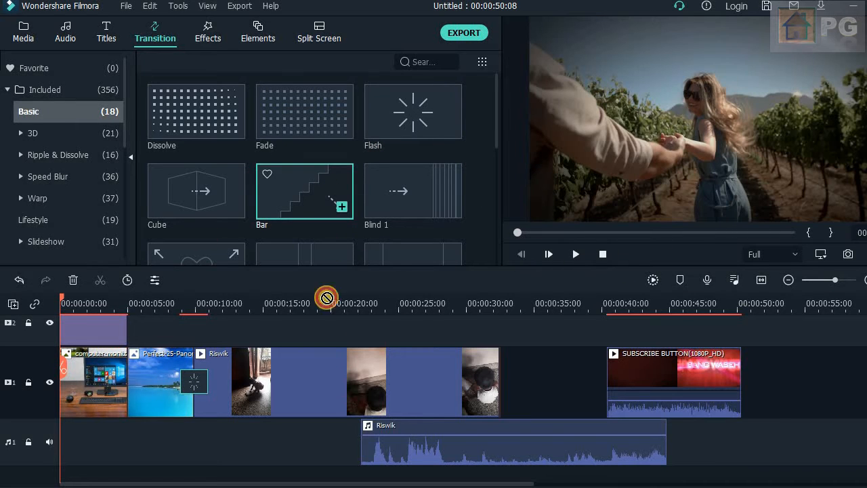
{"action": "left_click_drag", "start_coordinate": [326, 297], "coordinate": [122, 383]}
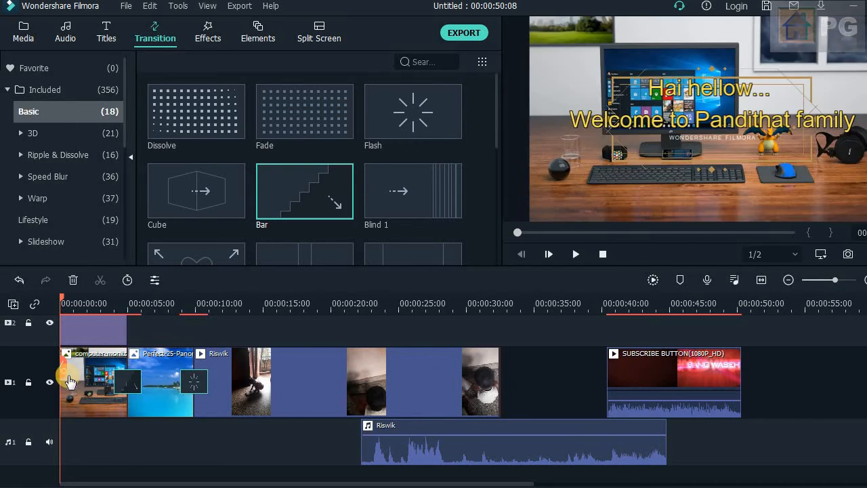
{"action": "key", "text": "space"}
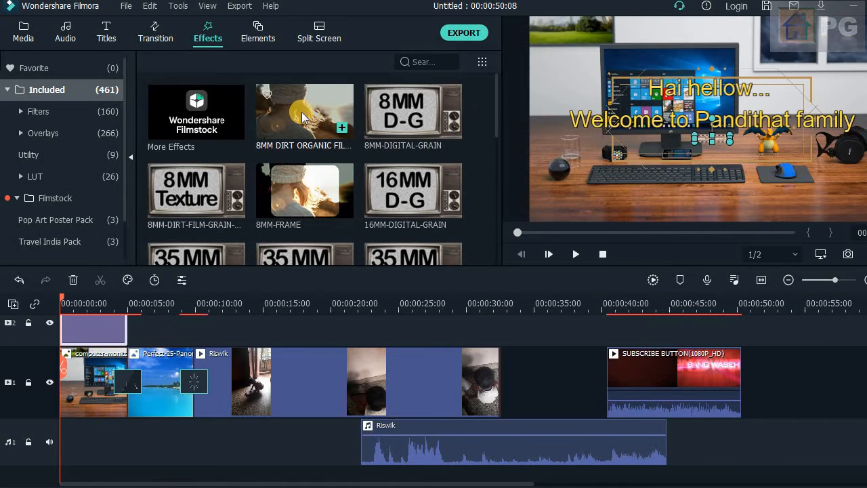
- Preview Beauty Fun - Overlay 2, place it on video track 2 from about 8 s, and play that part of the timeline
{"action": "left_click_drag", "start_coordinate": [497, 150], "coordinate": [494, 194]}
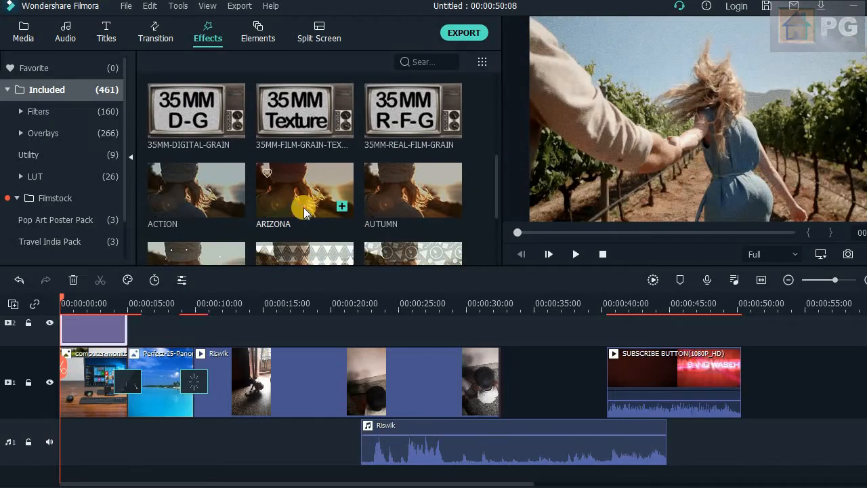
{"action": "left_click", "coordinate": [303, 209]}
{"action": "left_click", "coordinate": [318, 259]}
{"action": "left_click", "coordinate": [424, 258]}
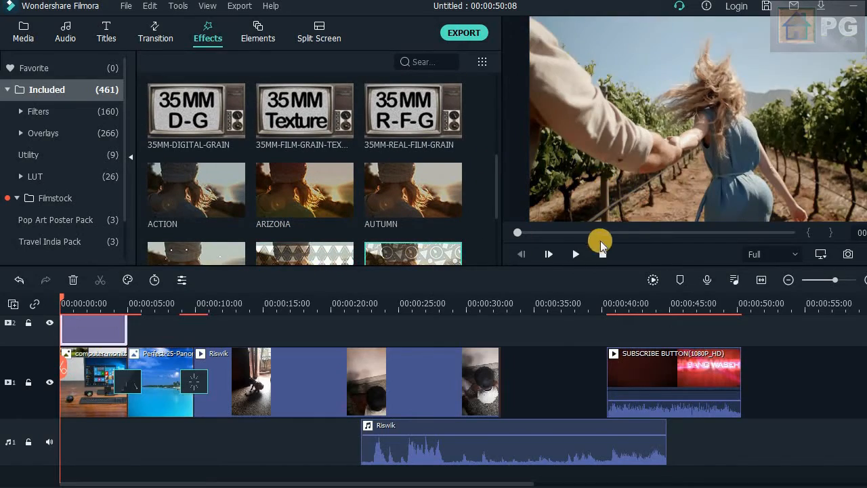
{"action": "left_click", "coordinate": [580, 256]}
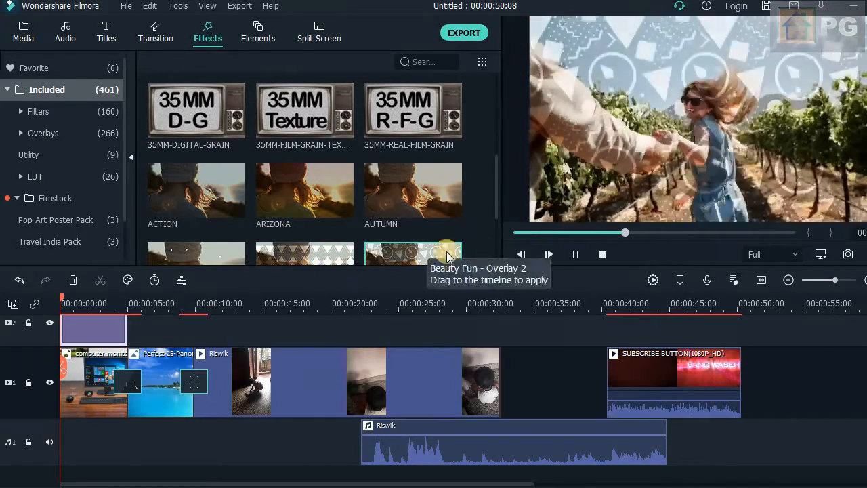
{"action": "left_click_drag", "start_coordinate": [408, 251], "coordinate": [172, 339]}
{"action": "left_click", "coordinate": [601, 257]}
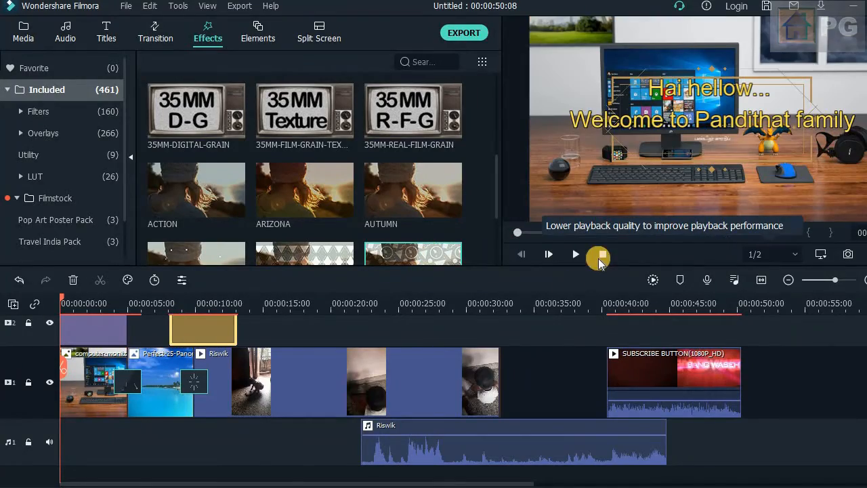
{"action": "left_click", "coordinate": [160, 309]}
{"action": "left_click", "coordinate": [577, 254]}
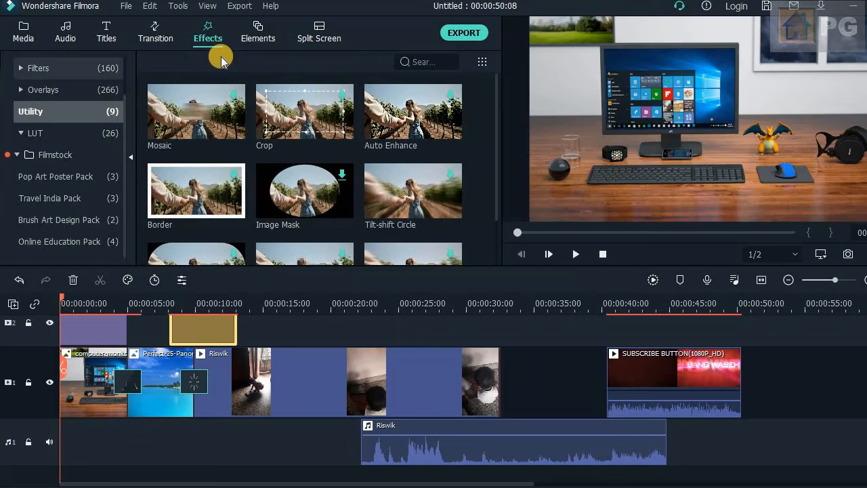
- Browse the element categories and place Doodle Pack - Element 1 on video track 2 above the Riswik video, at about 15 s
{"action": "left_click", "coordinate": [260, 35]}
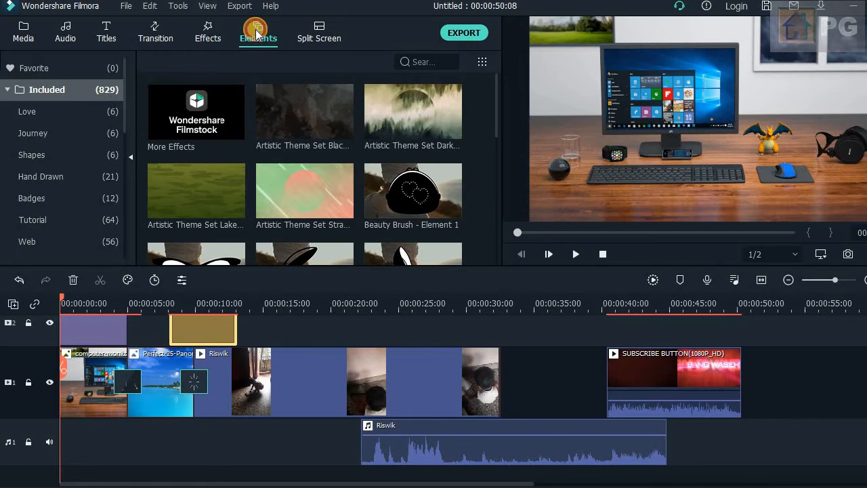
{"action": "left_click_drag", "start_coordinate": [496, 107], "coordinate": [492, 175]}
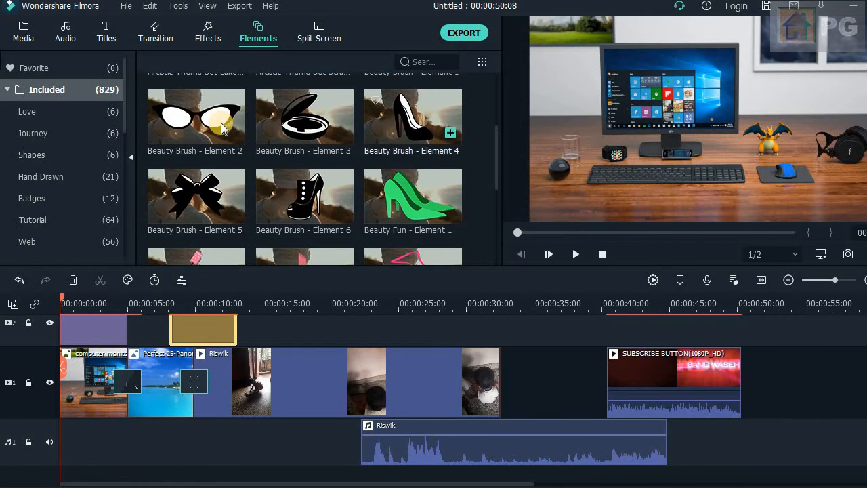
{"action": "left_click", "coordinate": [24, 111]}
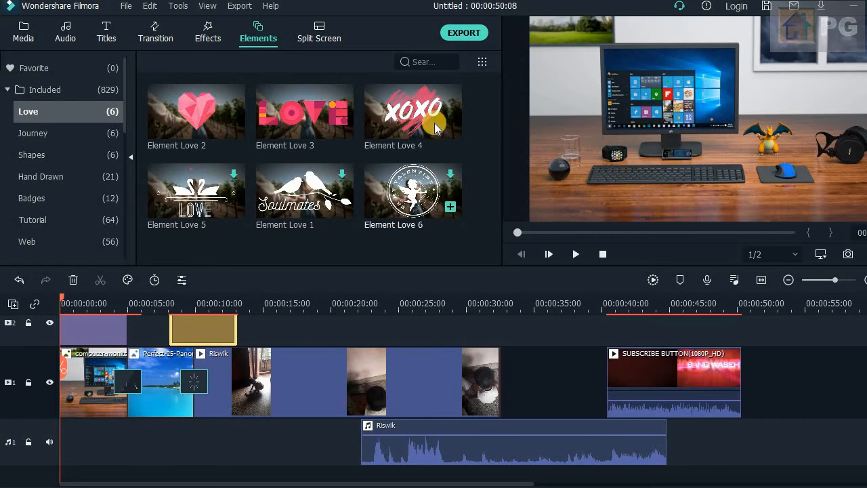
{"action": "left_click", "coordinate": [80, 176]}
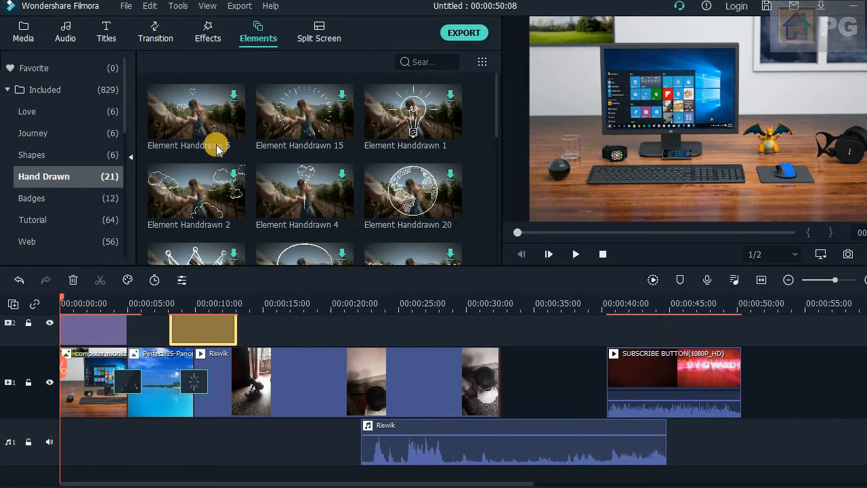
{"action": "left_click", "coordinate": [66, 202]}
{"action": "left_click", "coordinate": [75, 219]}
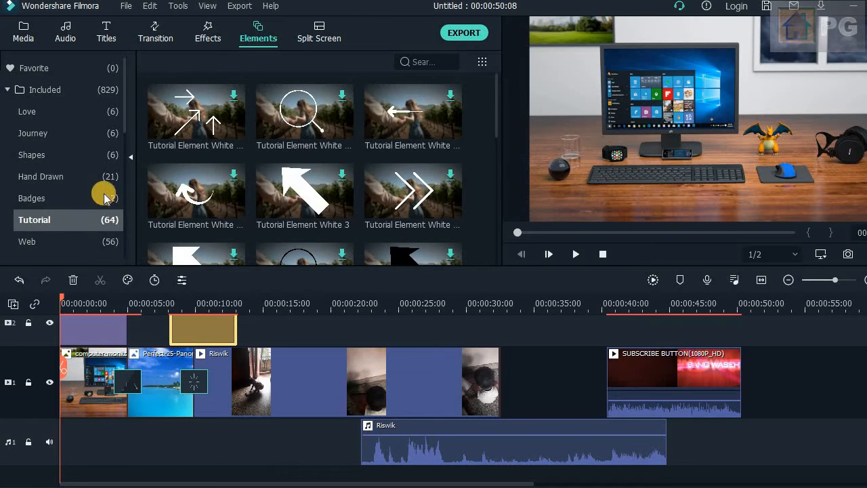
{"action": "left_click_drag", "start_coordinate": [121, 123], "coordinate": [123, 186]}
{"action": "left_click", "coordinate": [68, 176]}
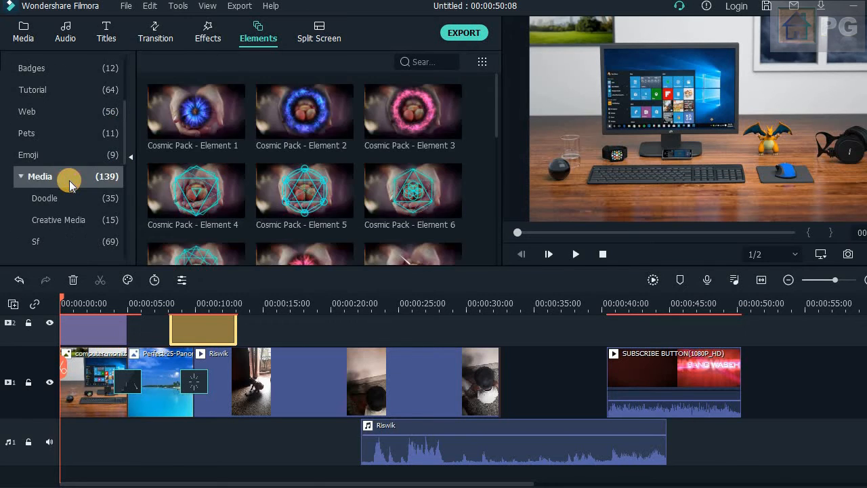
{"action": "left_click", "coordinate": [53, 199]}
{"action": "mouse_move", "coordinate": [242, 126]}
{"action": "left_mouse_down"}
{"action": "mouse_move", "coordinate": [272, 335]}
{"action": "mouse_move", "coordinate": [287, 329]}
{"action": "mouse_move", "coordinate": [295, 339]}
{"action": "left_mouse_up"}
{"action": "left_click", "coordinate": [285, 304]}
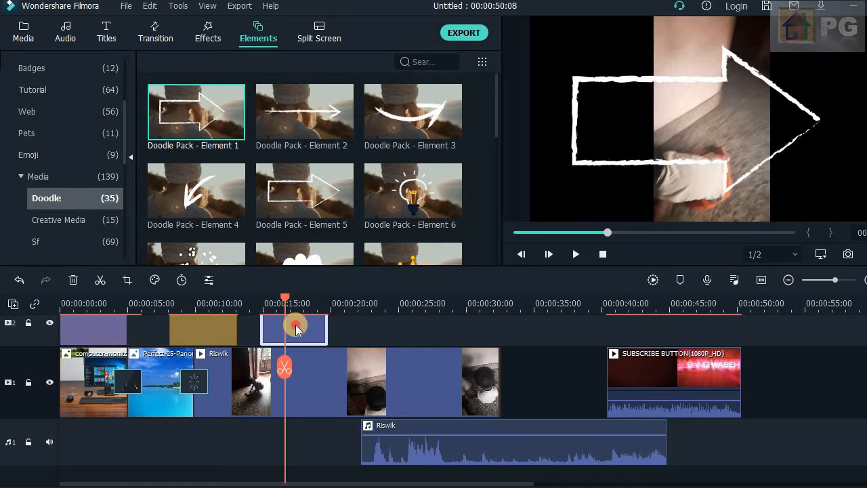
- Shrink, rotate and reposition the doodle arrow at the edge of the Riswik footage, and shorten its clip to about 3 s
{"action": "double_click", "coordinate": [298, 326]}
{"action": "left_click_drag", "start_coordinate": [866, 18], "coordinate": [665, 117]}
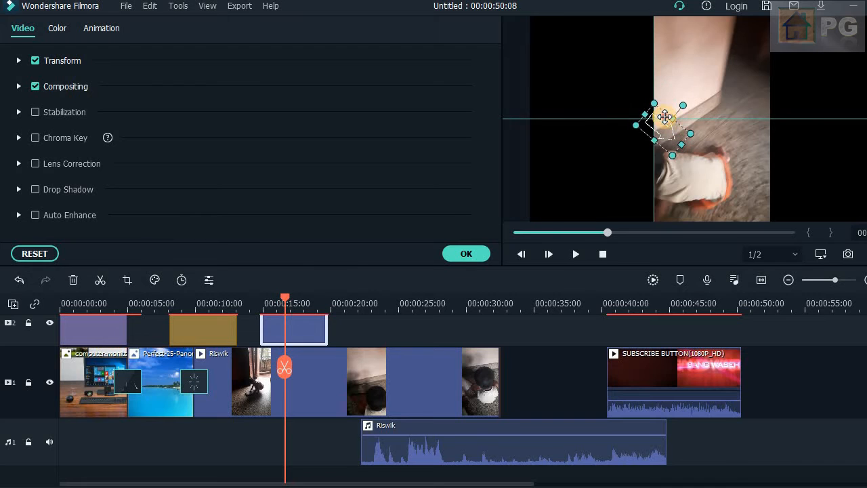
{"action": "left_click_drag", "start_coordinate": [327, 328], "coordinate": [301, 328]}
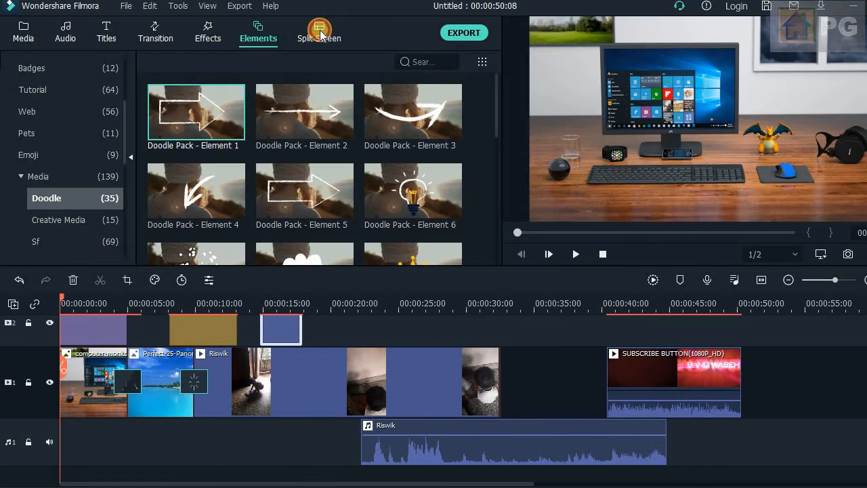
- Place the split screen with two stacked panes beside one tall pane on video track 2, starting where the Riswik video ends
{"action": "left_click", "coordinate": [319, 34]}
{"action": "left_click_drag", "start_coordinate": [493, 105], "coordinate": [489, 140]}
{"action": "mouse_move", "coordinate": [272, 143]}
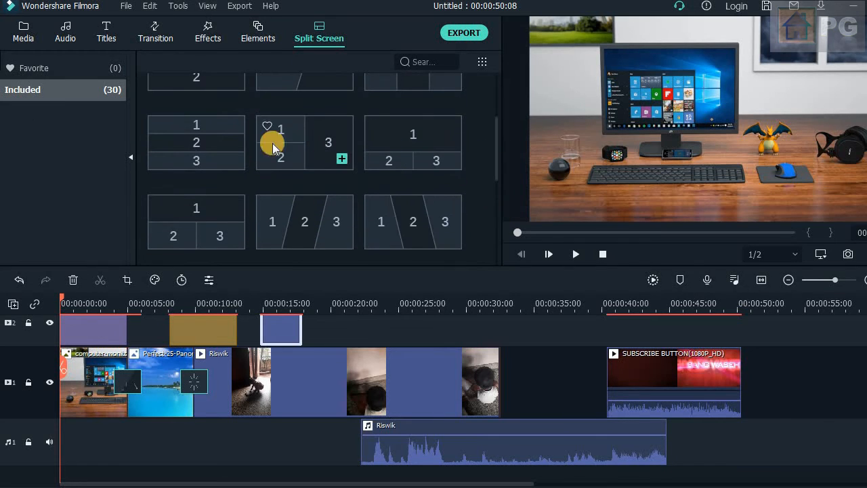
{"action": "left_click_drag", "start_coordinate": [333, 160], "coordinate": [526, 334]}
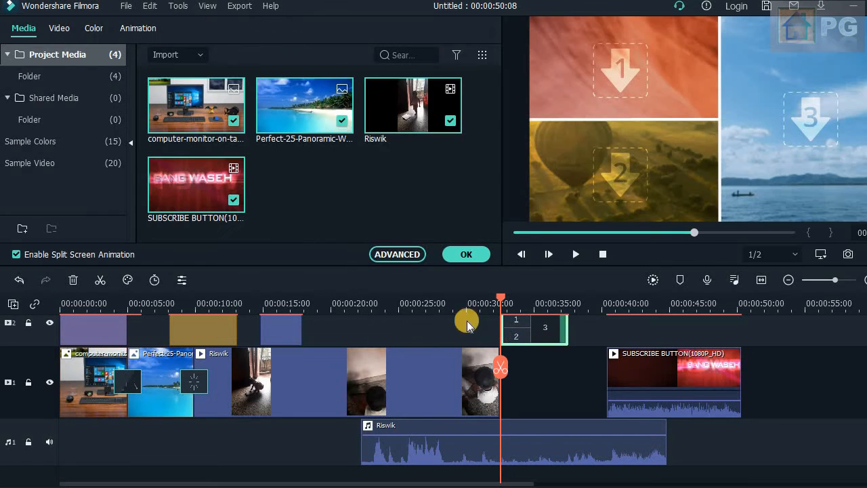
- Fill panes 1, 2 and 3 with the computer-monitor picture, the beach picture and the Riswik video, and enlarge the video in its pane
{"action": "left_click", "coordinate": [610, 67]}
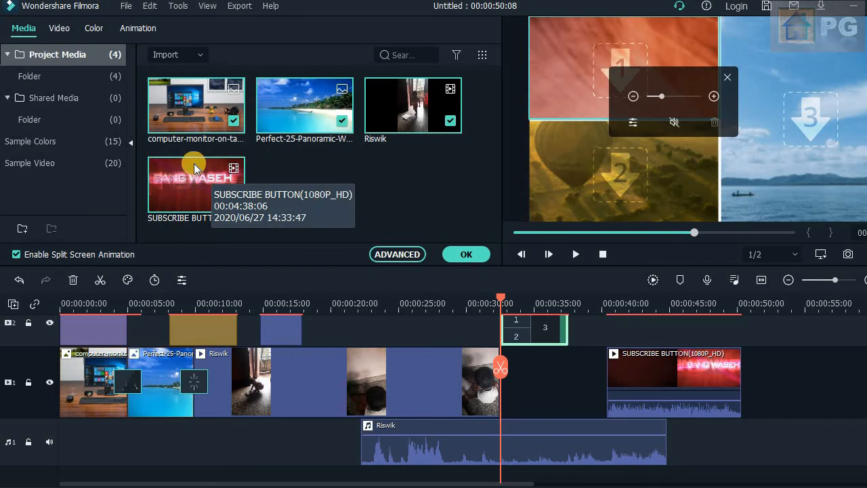
{"action": "left_click_drag", "start_coordinate": [196, 108], "coordinate": [636, 81]}
{"action": "left_click_drag", "start_coordinate": [310, 114], "coordinate": [558, 153]}
{"action": "left_click_drag", "start_coordinate": [389, 107], "coordinate": [813, 162]}
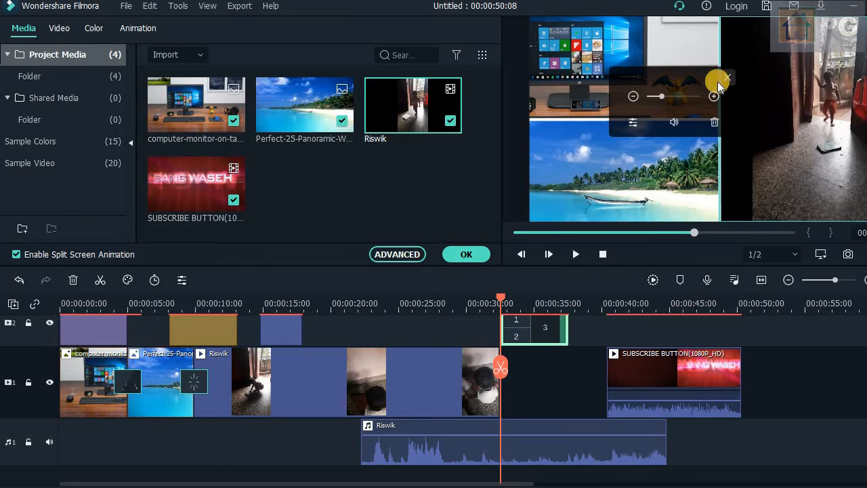
{"action": "left_click_drag", "start_coordinate": [659, 97], "coordinate": [669, 100]}
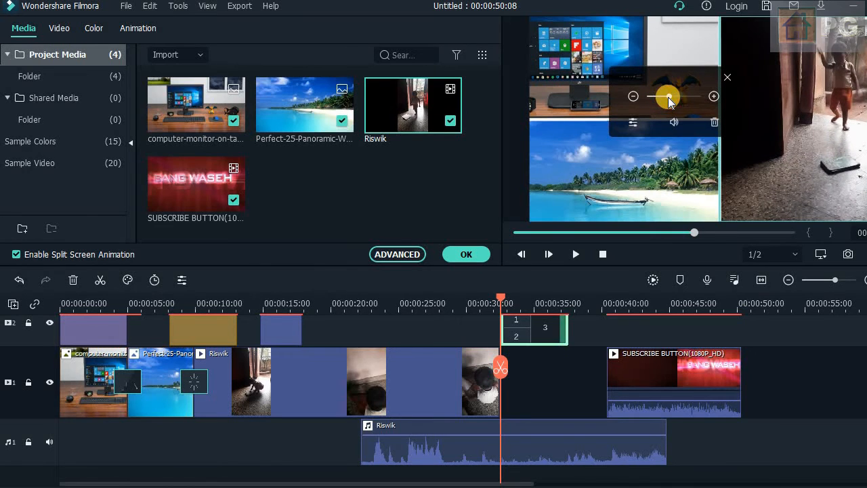
{"action": "left_click", "coordinate": [729, 84]}
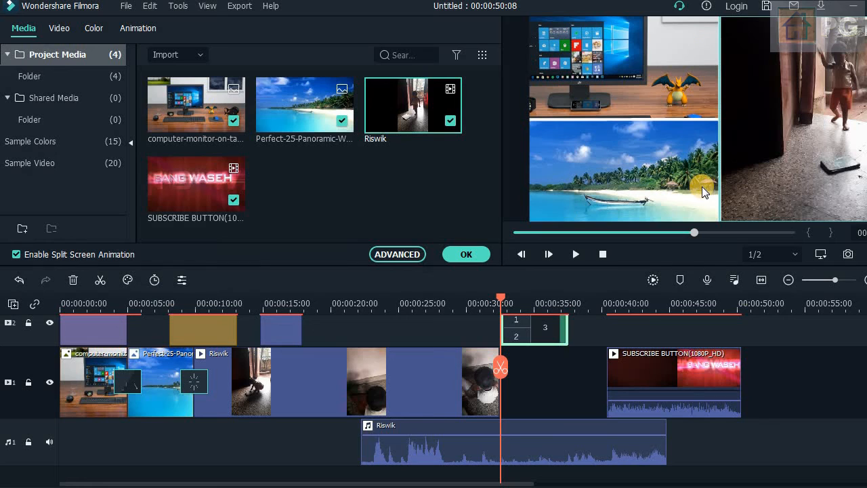
- Play back the finished split screen from where its clip starts on the timeline
{"action": "left_click", "coordinate": [502, 305]}
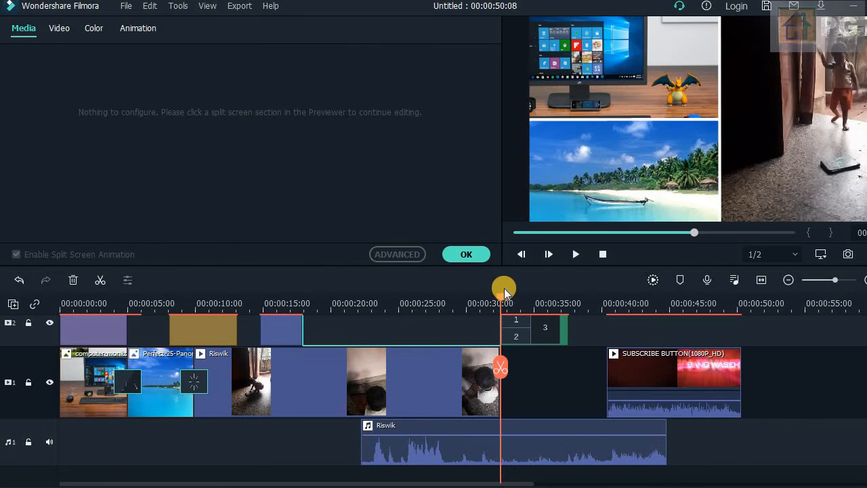
{"action": "left_click", "coordinate": [576, 255]}
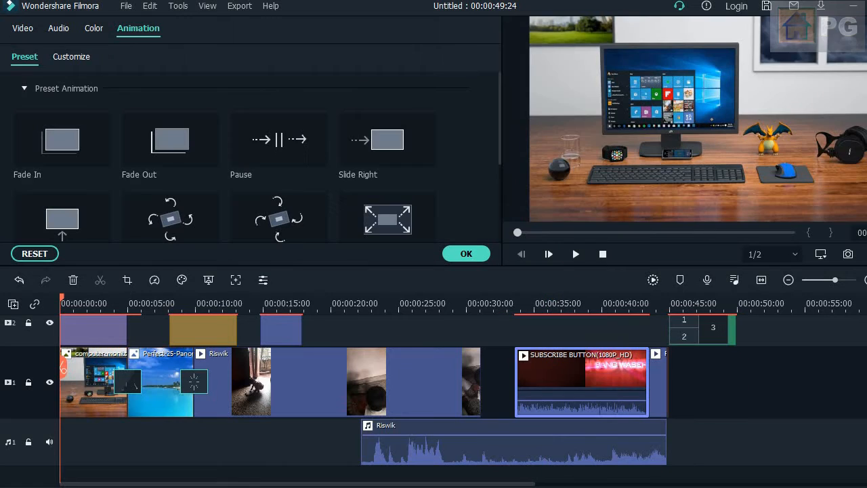
- Export the project to the computer as a 1280x720 MP4 named My Video, and pause the rendering
{"action": "left_click", "coordinate": [240, 6]}
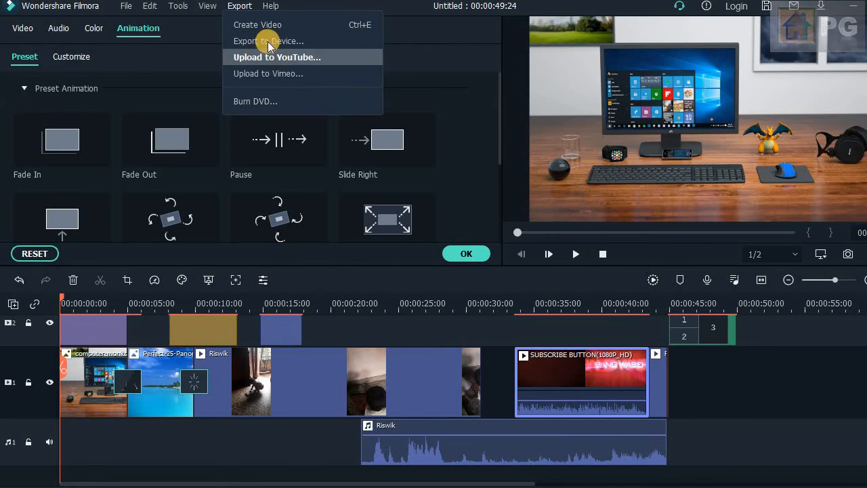
{"action": "left_click", "coordinate": [292, 201]}
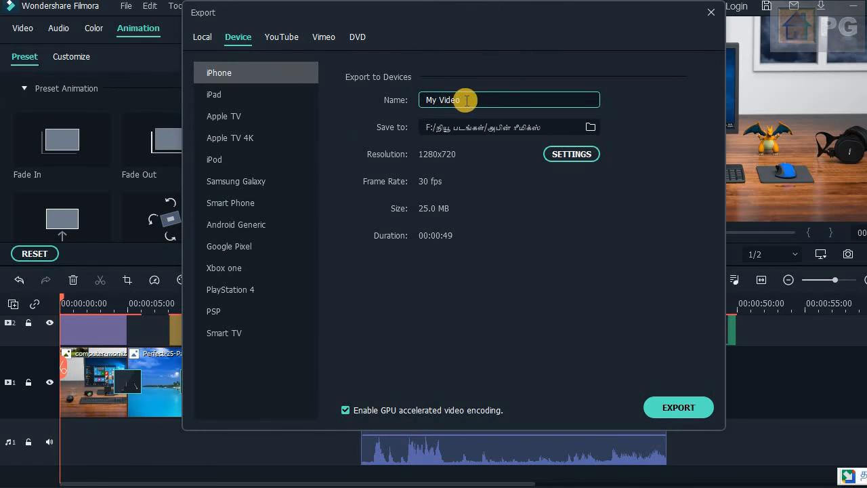
{"action": "triple_click", "coordinate": [467, 100]}
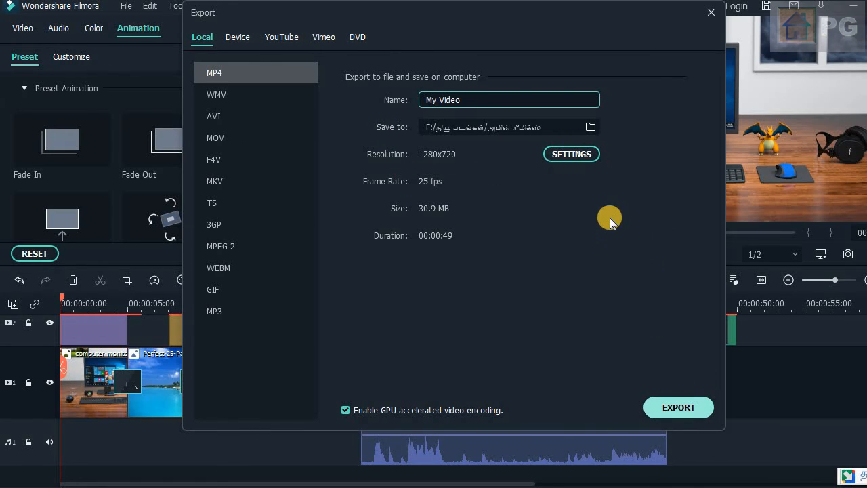
{"action": "key", "text": "Escape"}
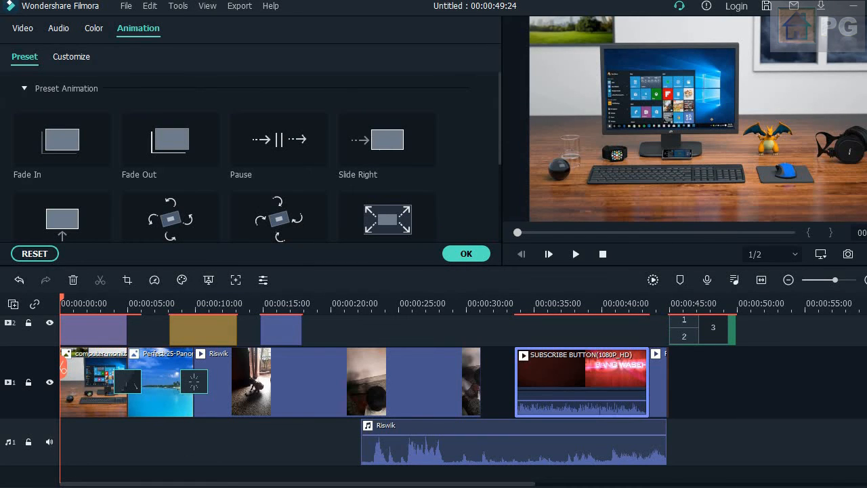
{"action": "mouse_move", "coordinate": [152, 457]}
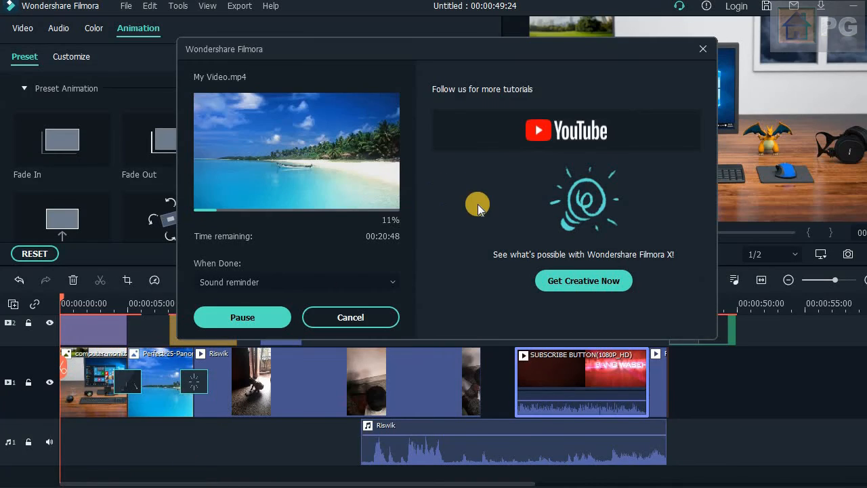
{"action": "left_click", "coordinate": [267, 319]}
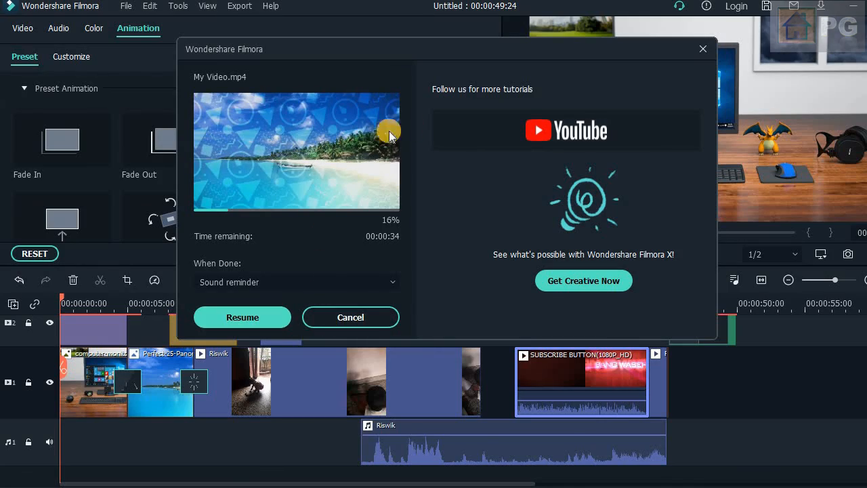